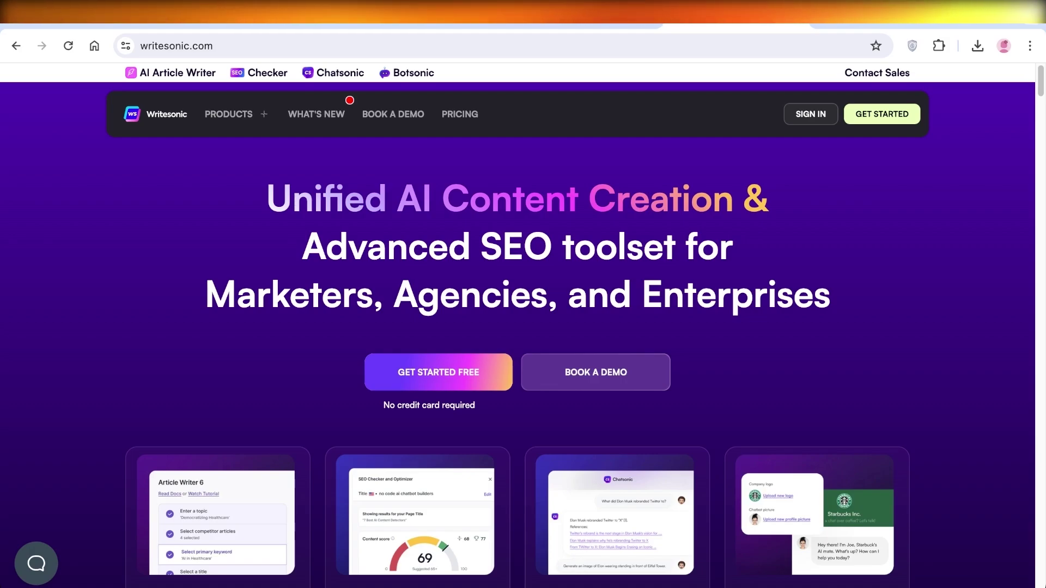
Scroll the homepage and page through the template slides back to the COMPANY PROFILE slide
scroll(517, 326, "down", 1)
scroll(518, 327, "down", 1)
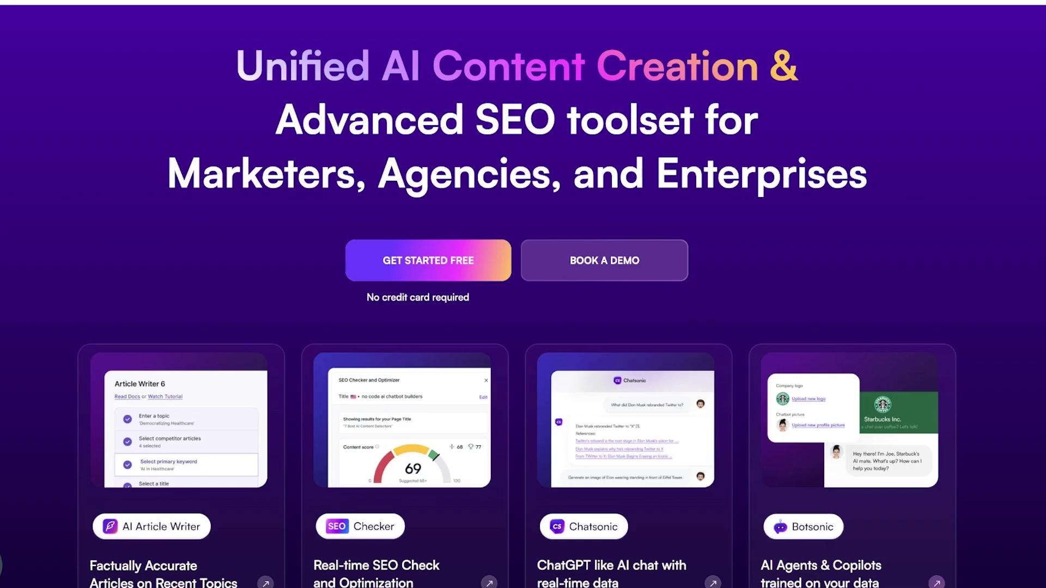
scroll(526, 145, "up", 2)
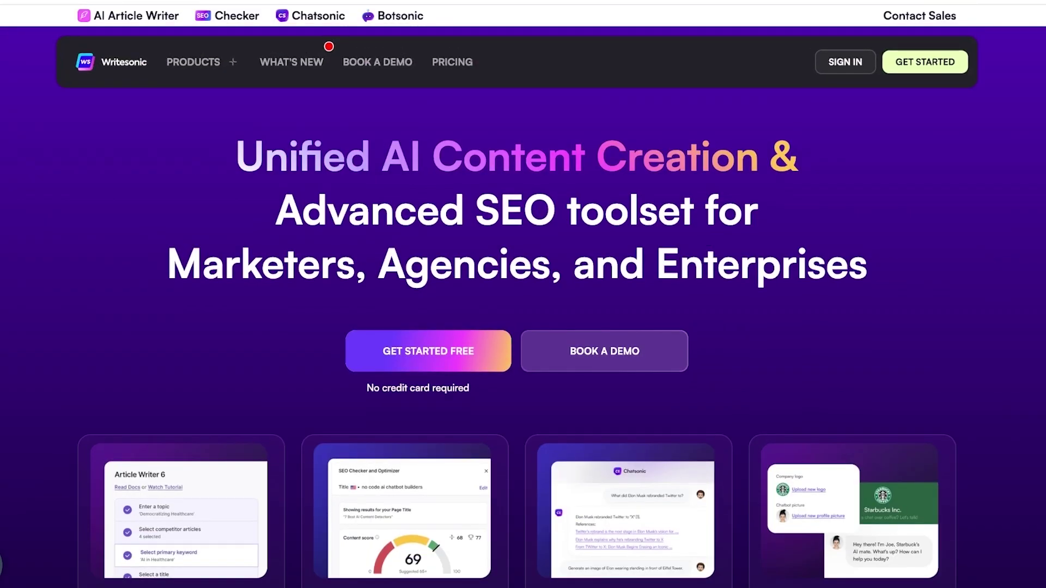
scroll(523, 295, "down", 1)
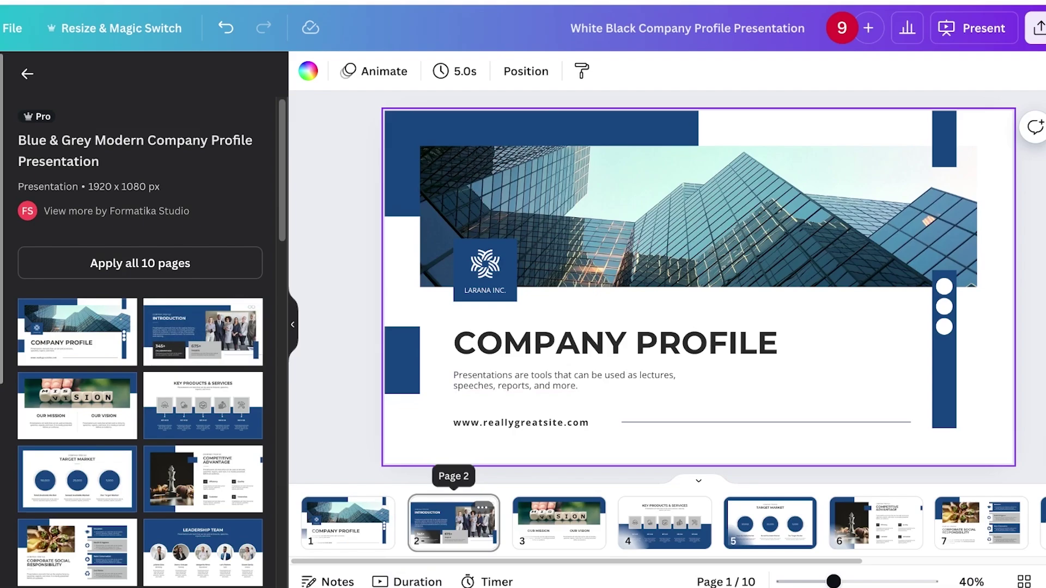
key("Down")
key("Down")
key("Down")
key("Down")
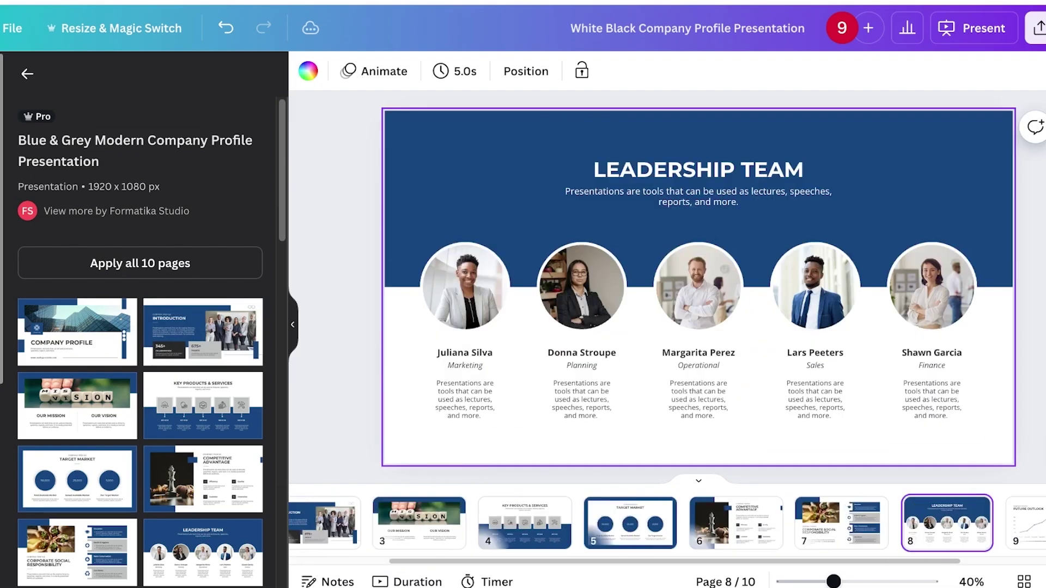
key("Up")
key("Up")
key("Up")
key("Up")
key("Up")
key("Up")
key("Up")
key("Up")
key("Up")
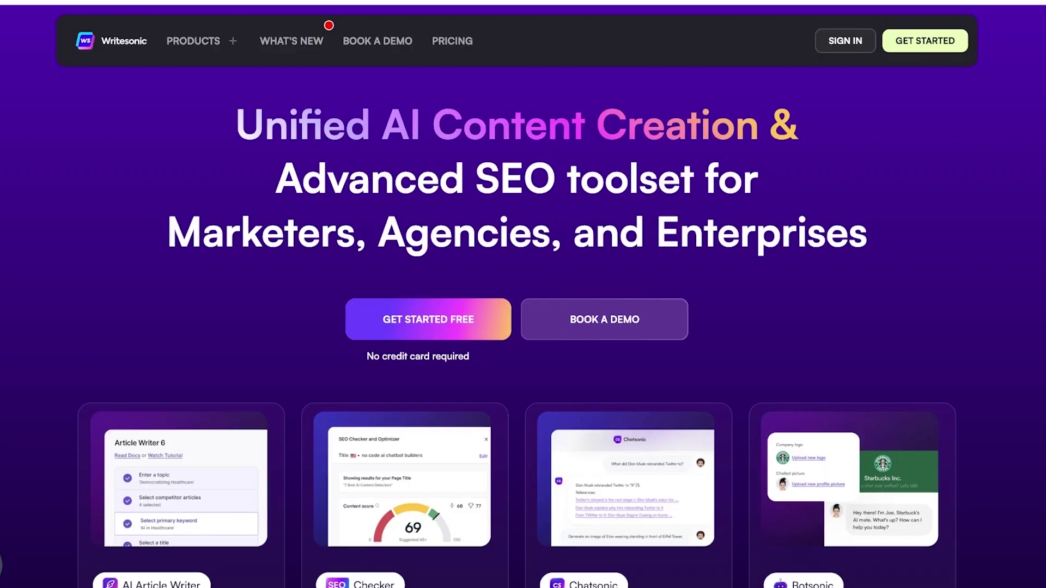
scroll(523, 294, "down", 4)
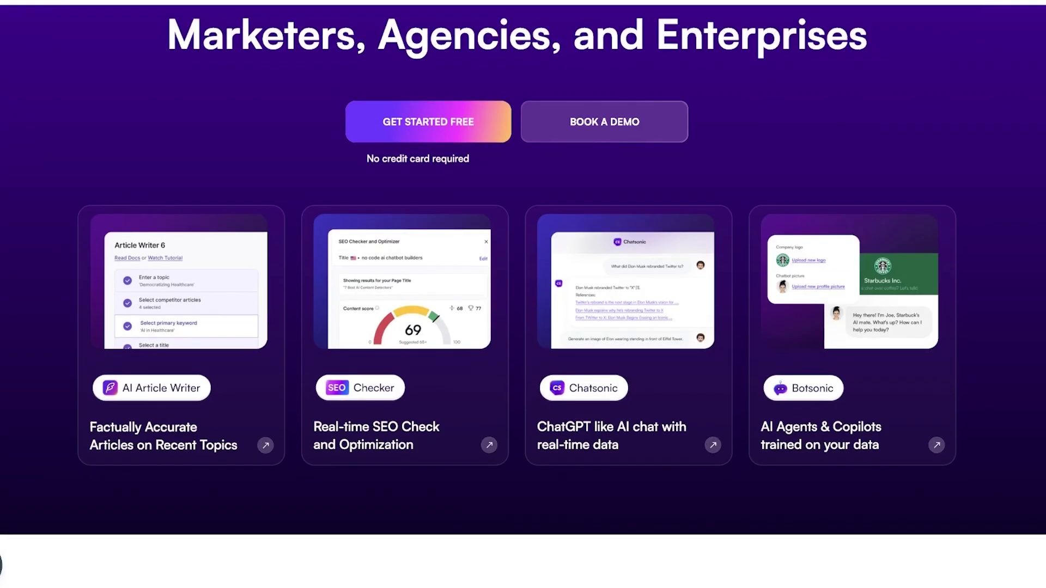
scroll(523, 294, "up", 5)
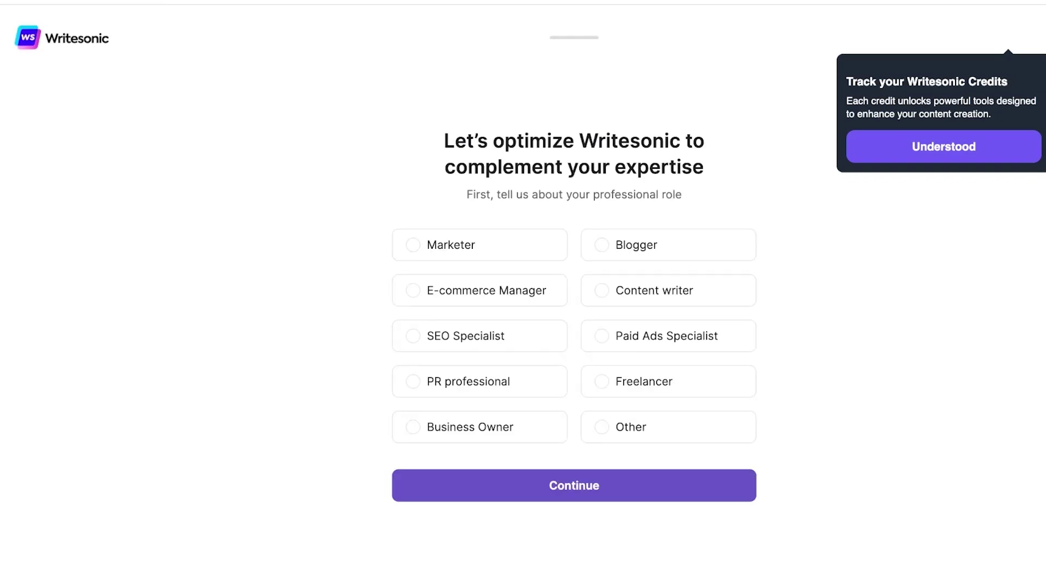
Answer the onboarding survey with Marketer and Google / Bing, then dismiss the Topic Clusters announcement
left_click(480, 245)
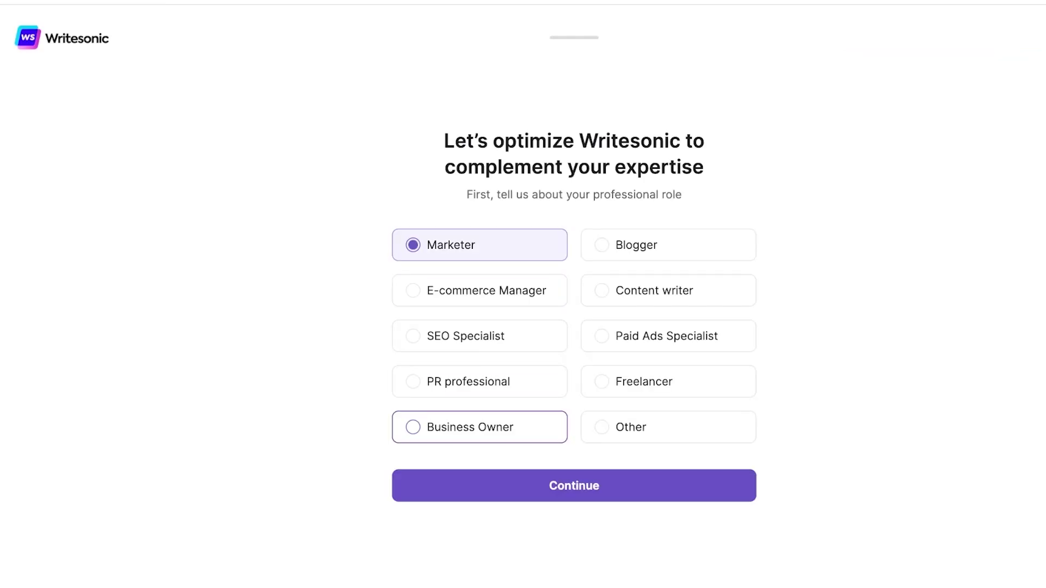
left_click(573, 485)
left_click(700, 450)
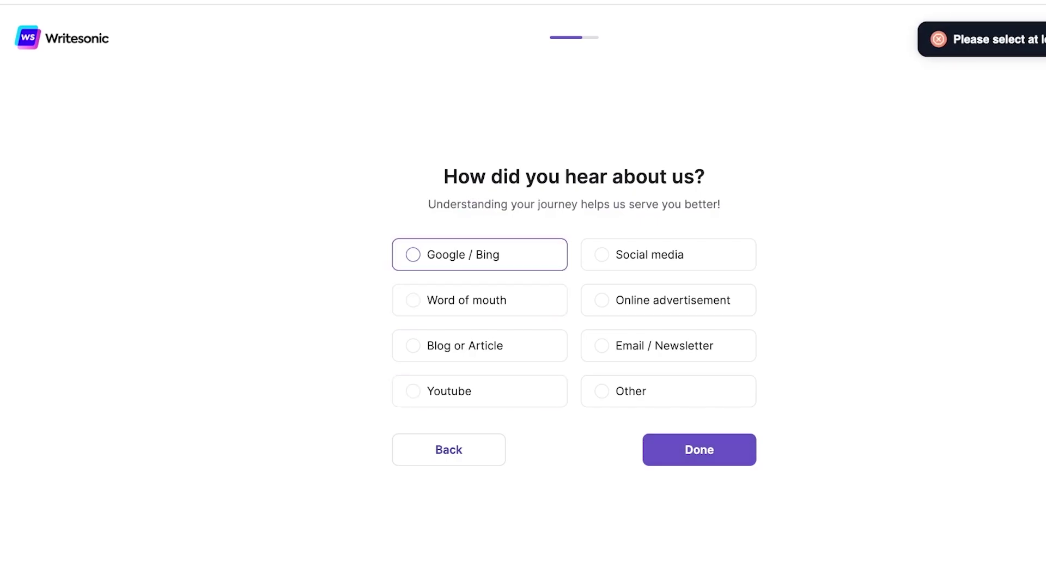
left_click(480, 254)
key("Return")
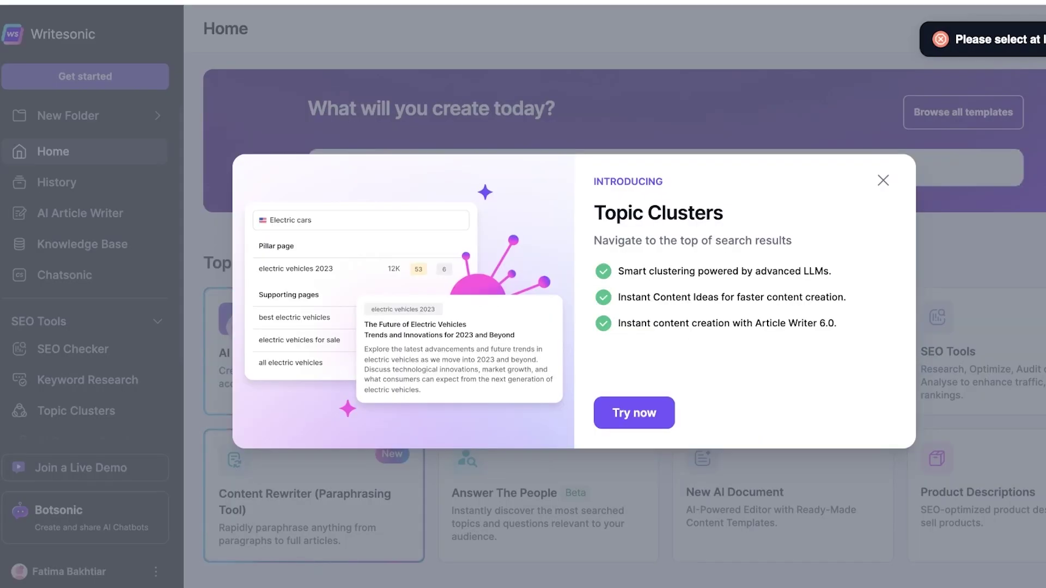
key("Escape")
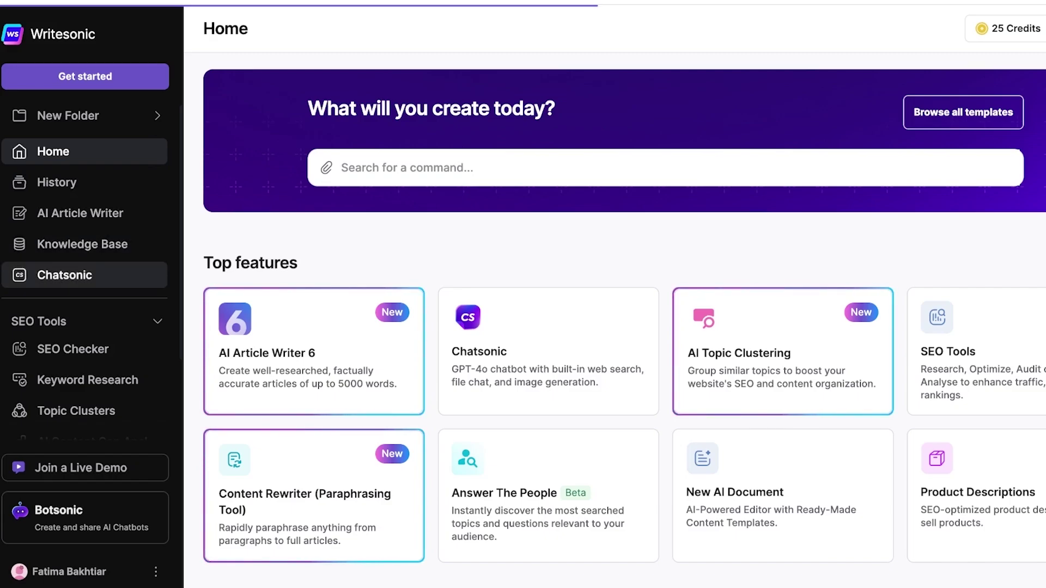
left_click(65, 274)
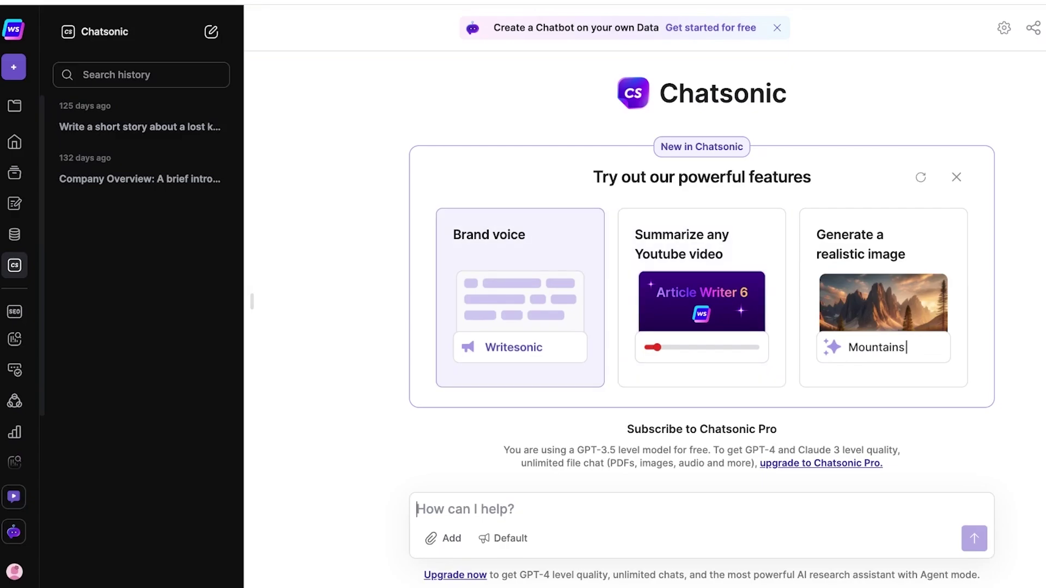
left_click(472, 334)
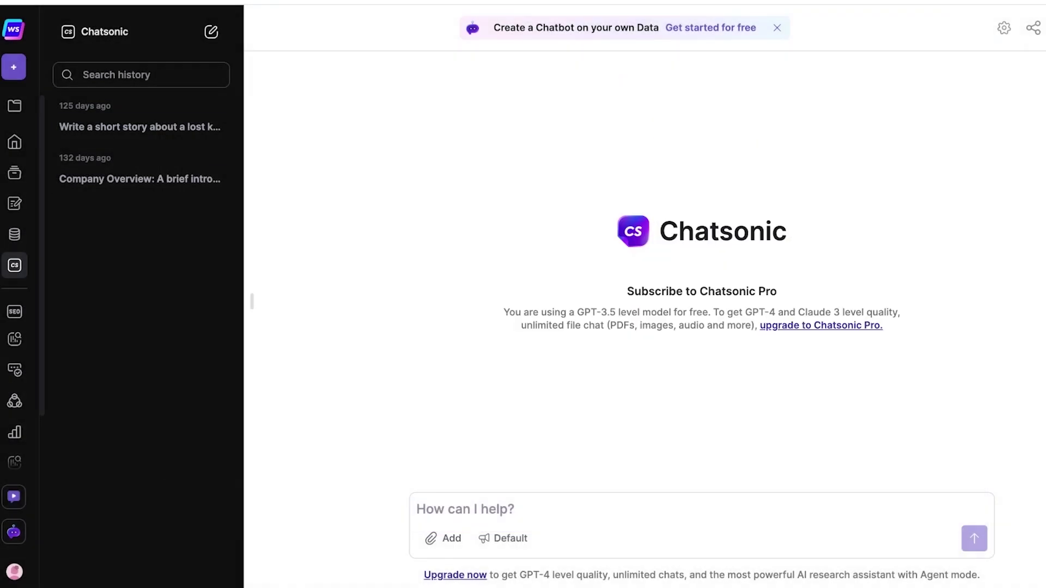
left_click(15, 105)
left_click(14, 66)
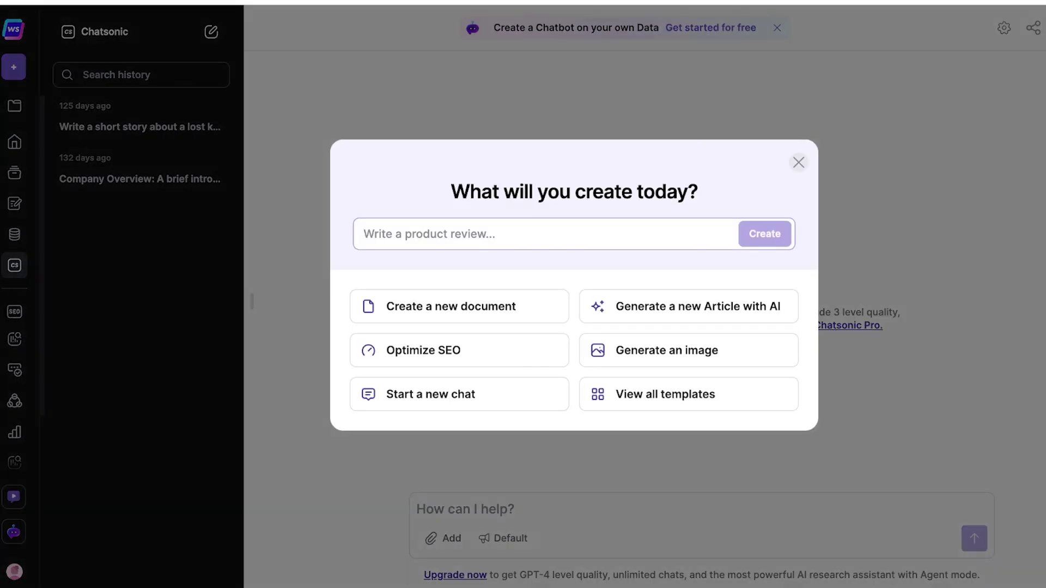
left_click(799, 162)
left_click(14, 141)
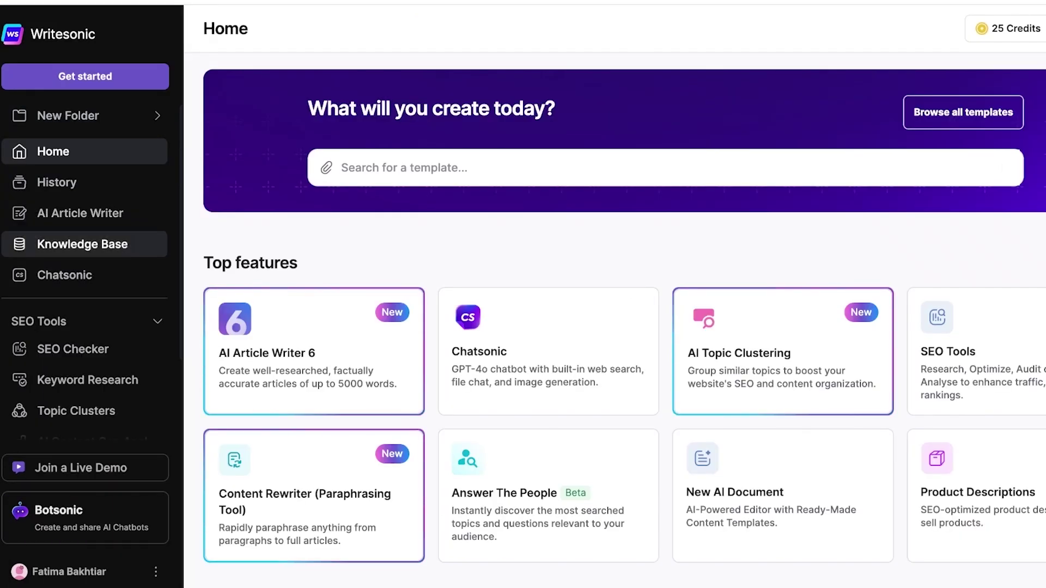
Expand Other Tools in the sidebar and scroll through the Home page's top features
scroll(85, 322, "down", 3)
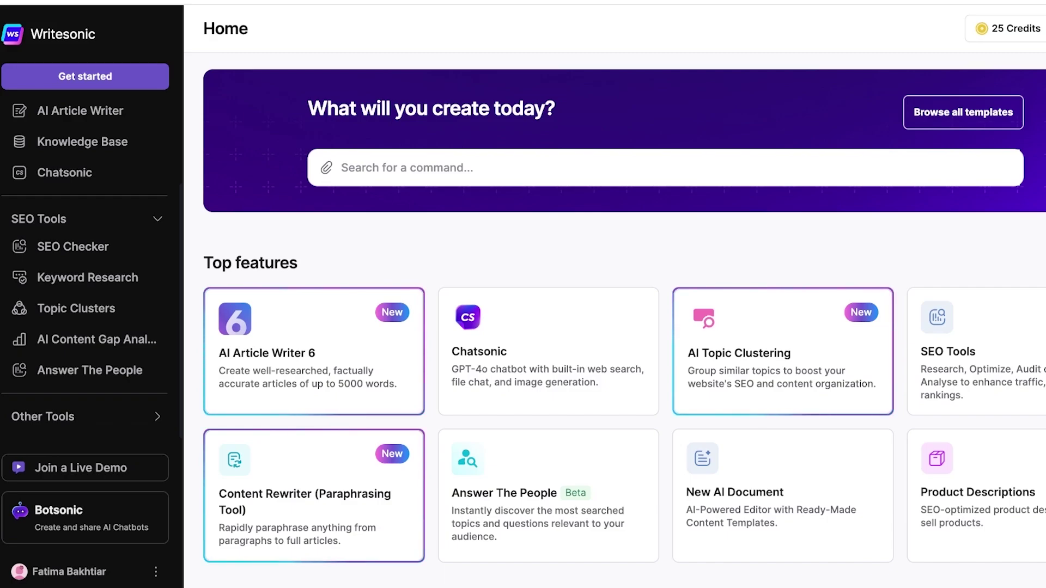
left_click(42, 417)
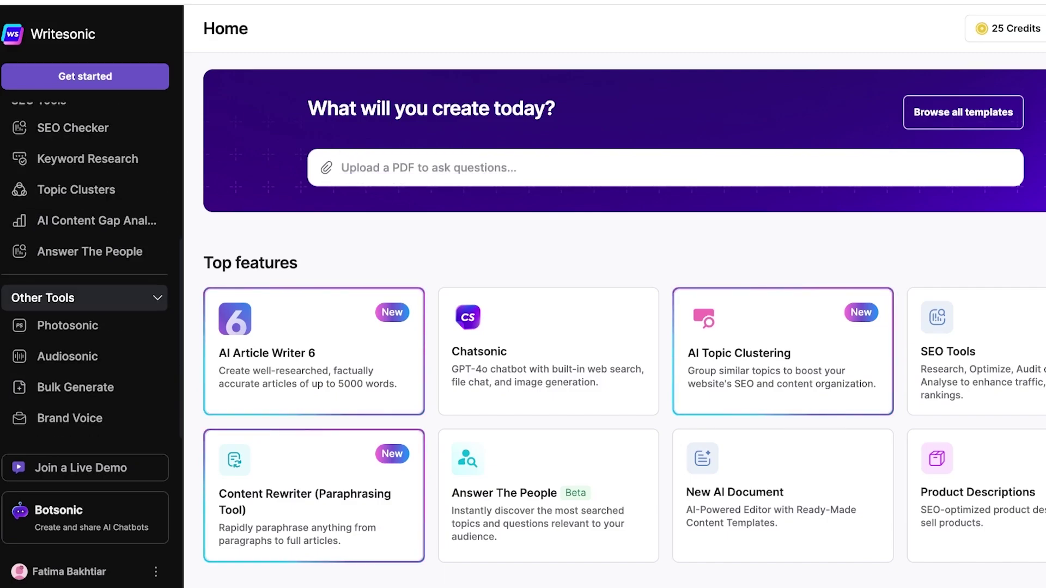
scroll(624, 327, "down", 4)
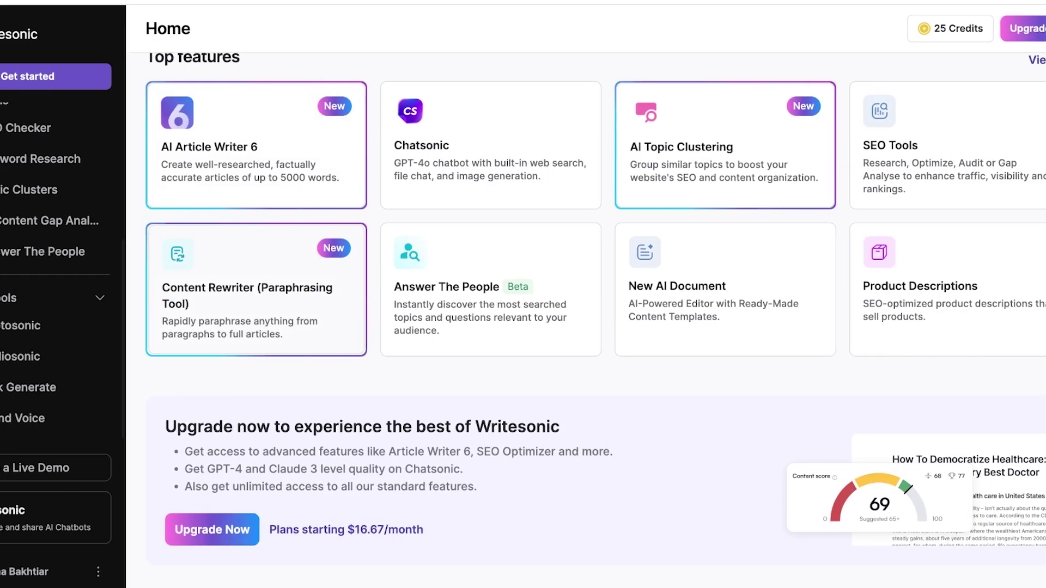
scroll(625, 327, "up", 2)
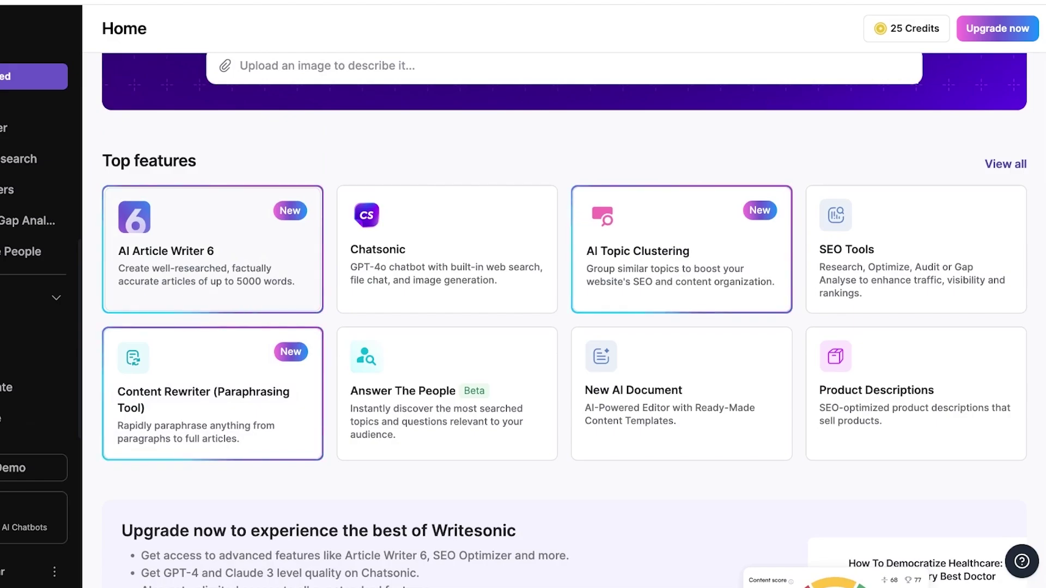
scroll(564, 320, "down", 5)
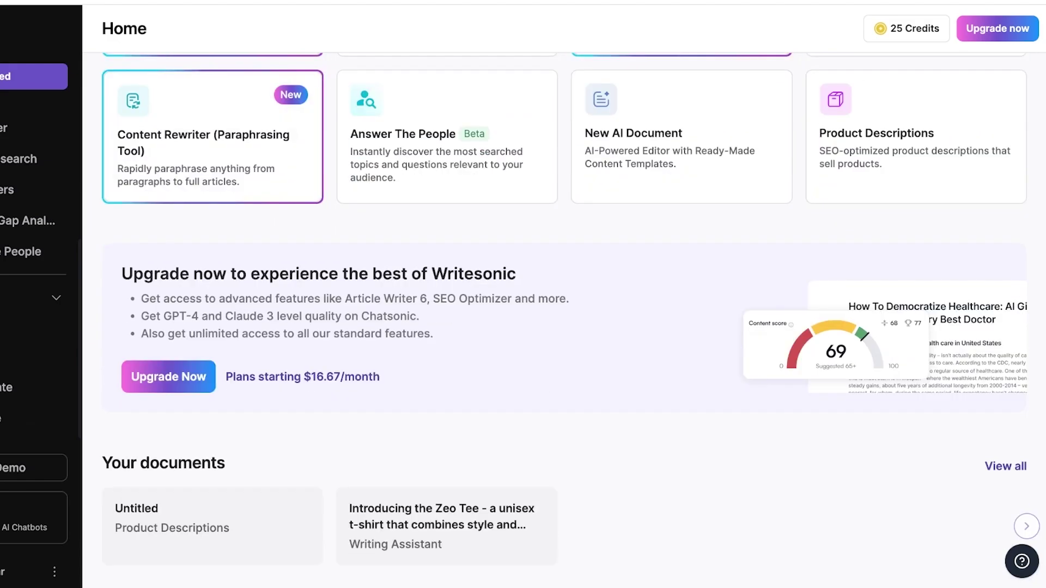
scroll(564, 321, "up", 4)
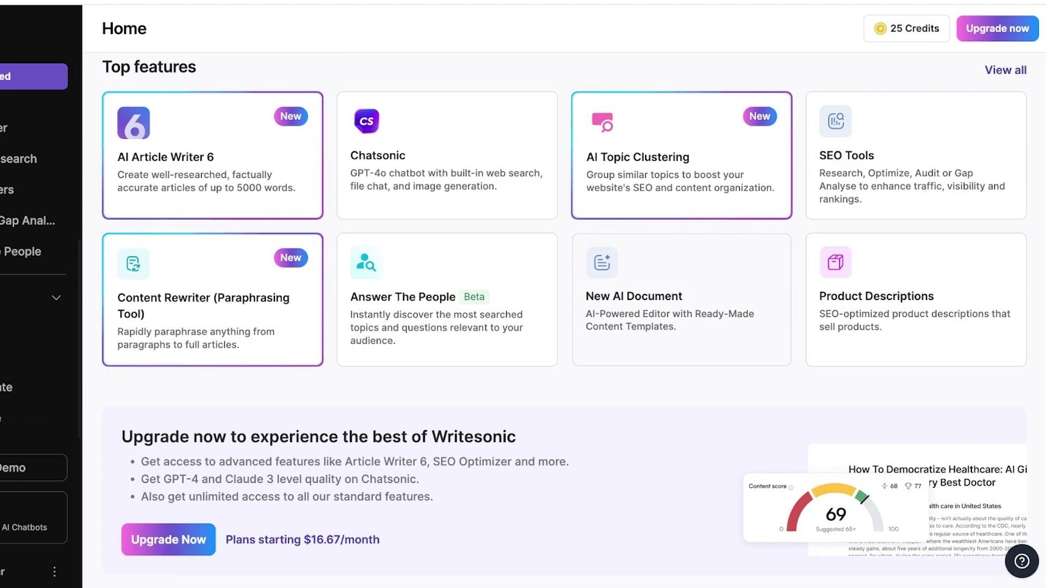
scroll(564, 320, "up", 3)
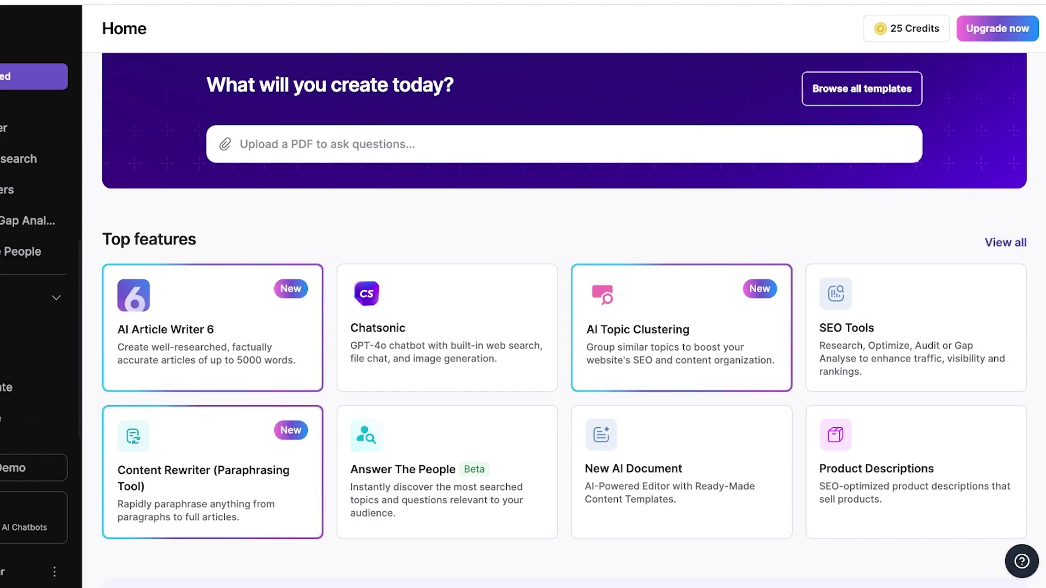
Go to Chatsonic from the command search suggestions
left_click(249, 144)
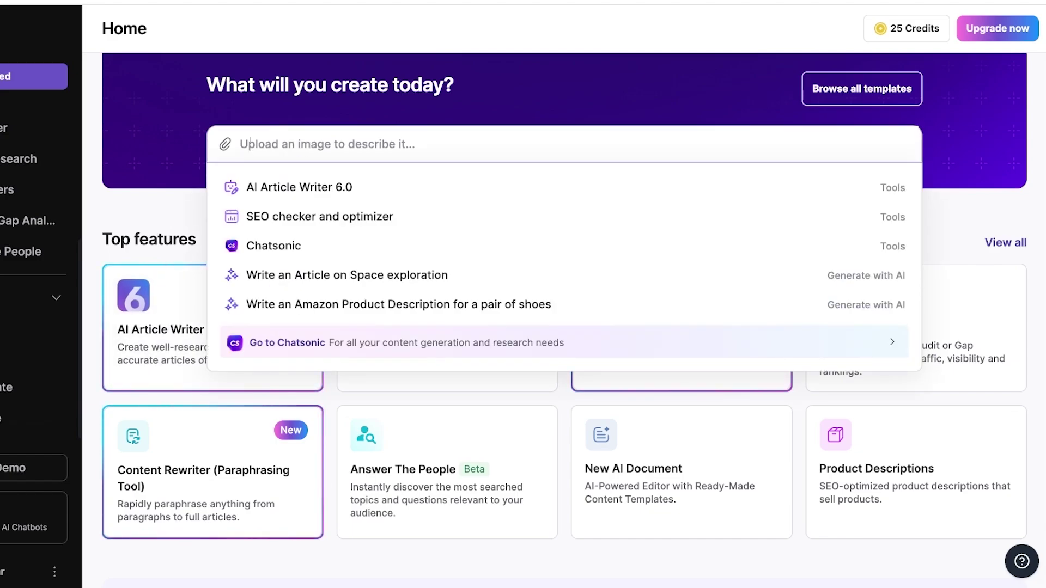
key("Down")
key("Down")
key("Down")
key("Down")
key("Down")
key("Down")
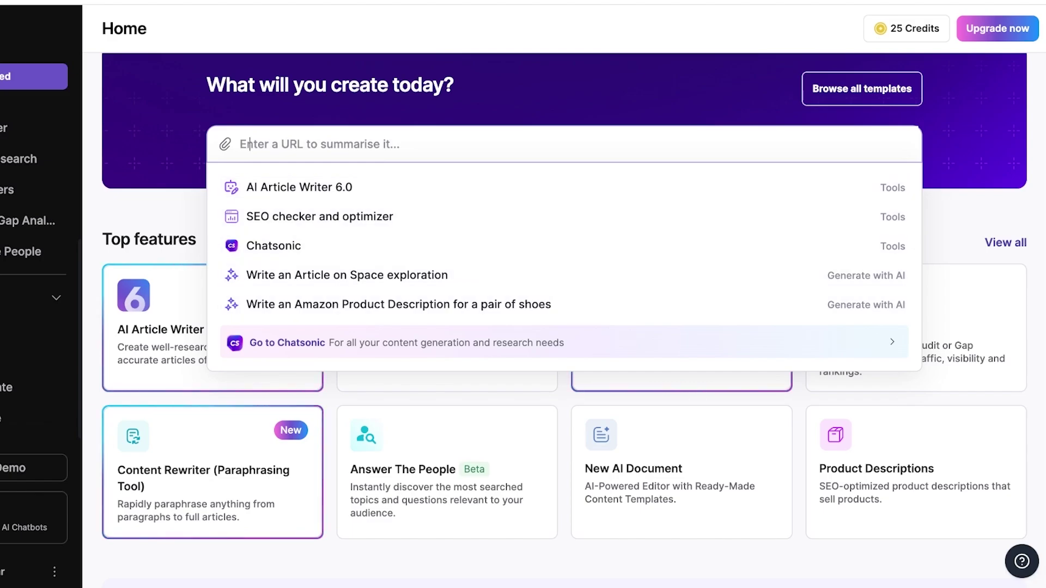
key("Return")
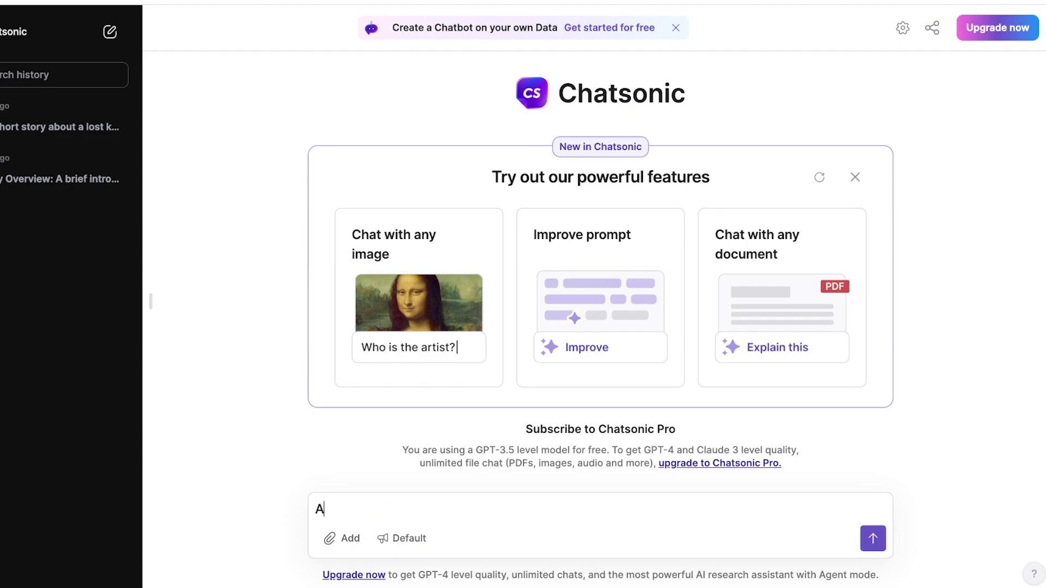
Type the prompt 'Write my company profile for me. i am the owner' followed by the owner's name
key("BackSpace")
type("Write my company profie")
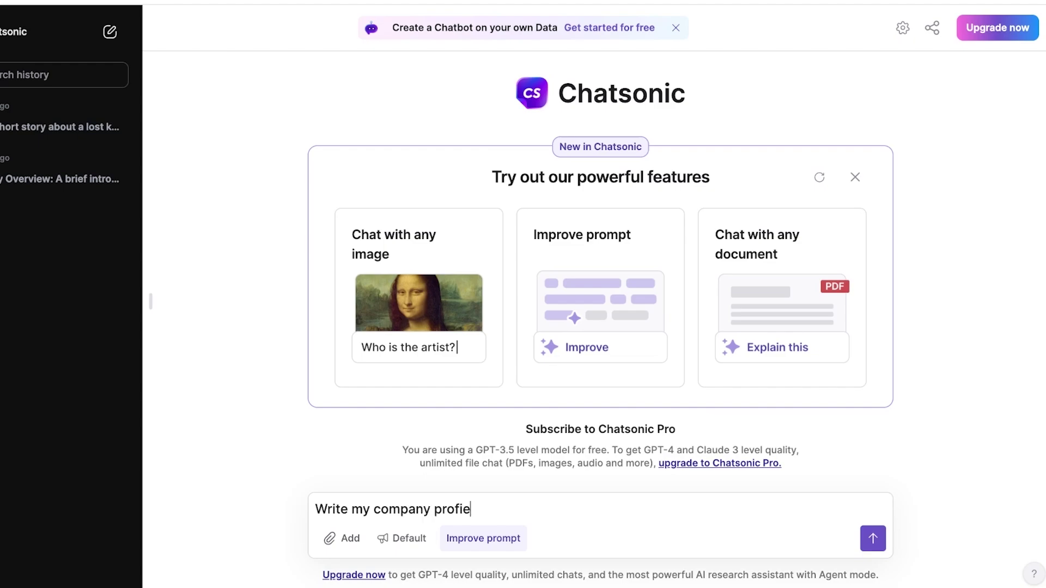
key("BackSpace")
type("le for me.")
type(" i am the owner and")
key("BackSpace")
key("BackSpace")
key("BackSpace")
key("BackSpace")
type("(")
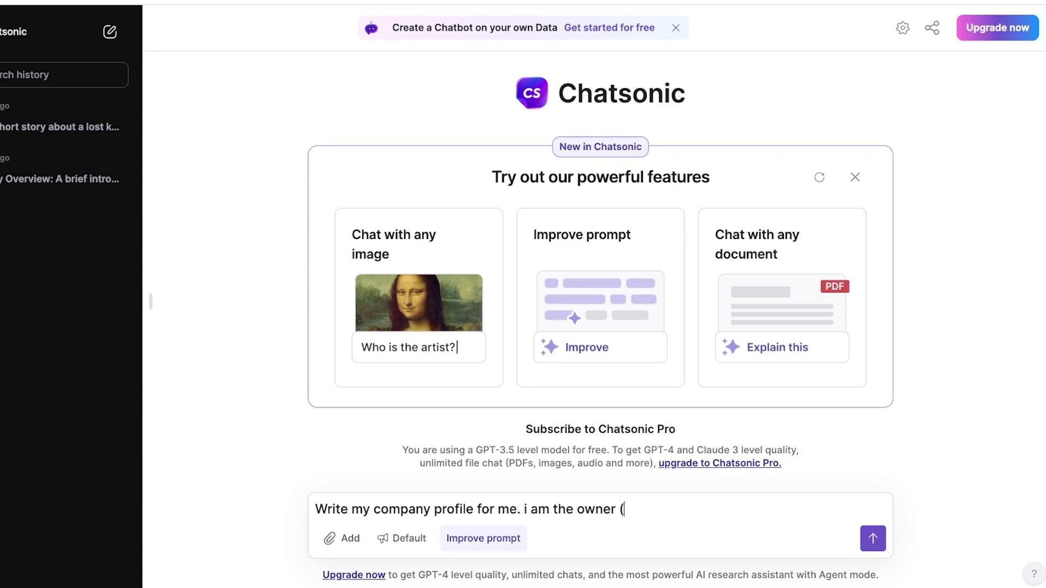
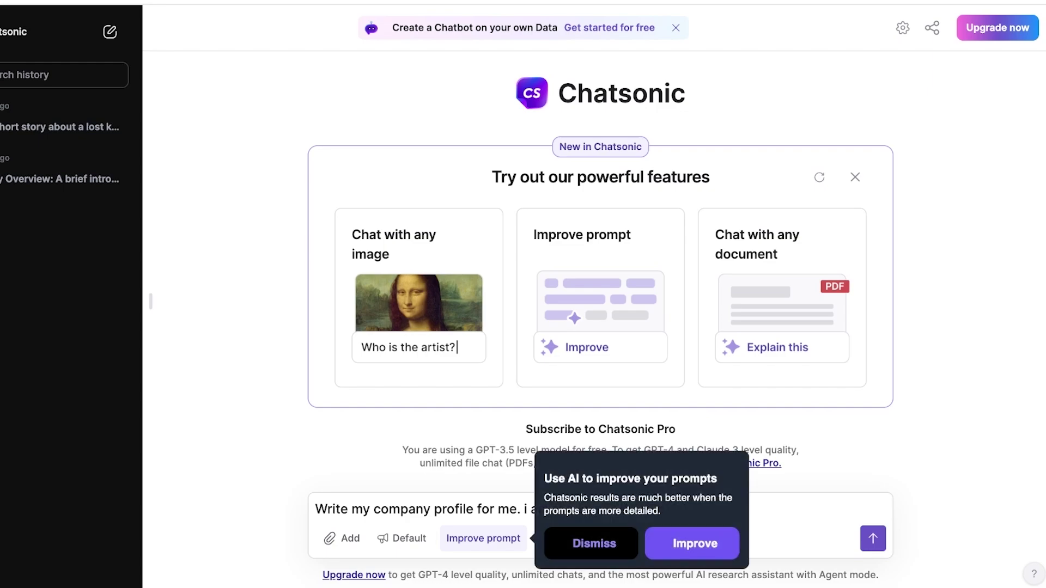
Improve the draft with AI, send it, and copy the sent prompt's text
left_click(695, 543)
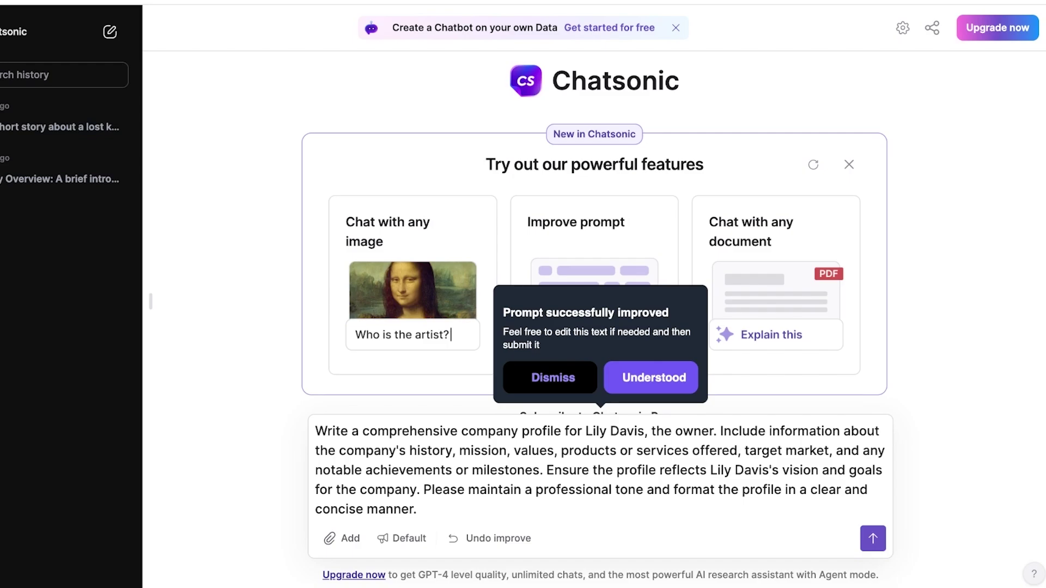
left_click(873, 539)
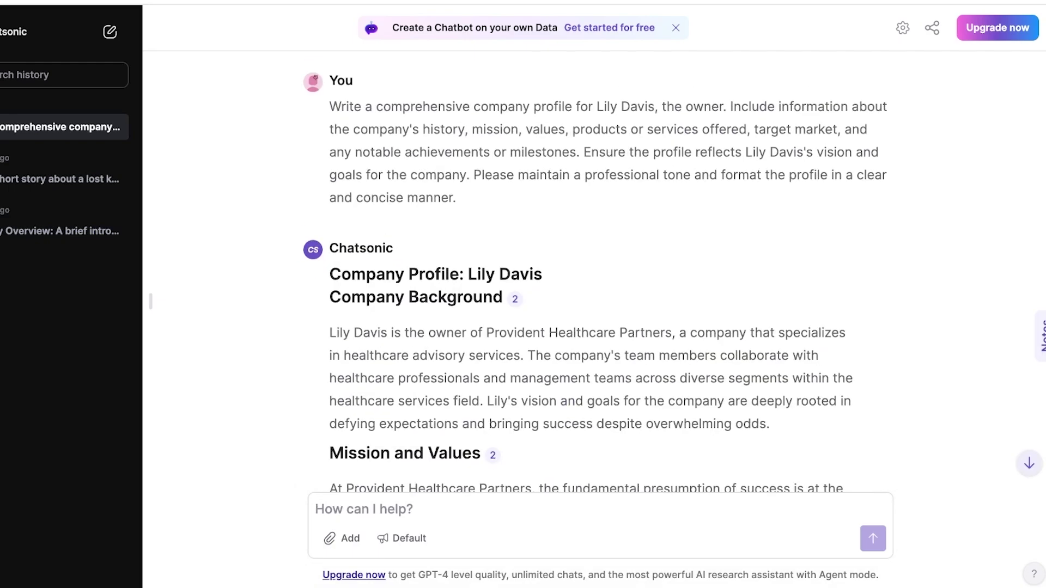
mouse_move(330, 106)
left_mouse_down()
mouse_move(445, 175)
mouse_move(456, 198)
left_mouse_up()
key("ctrl+c")
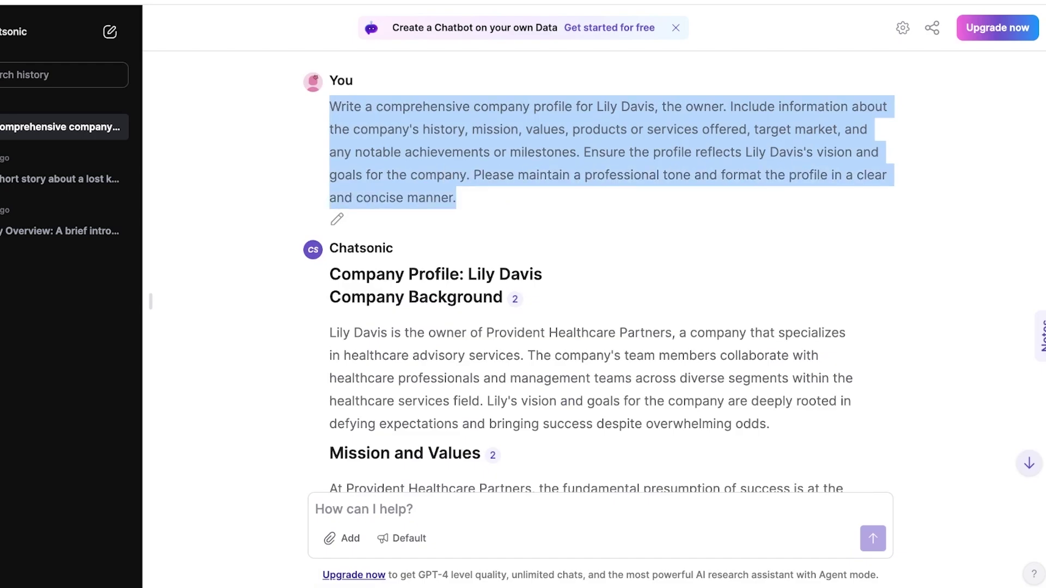
left_click(327, 509)
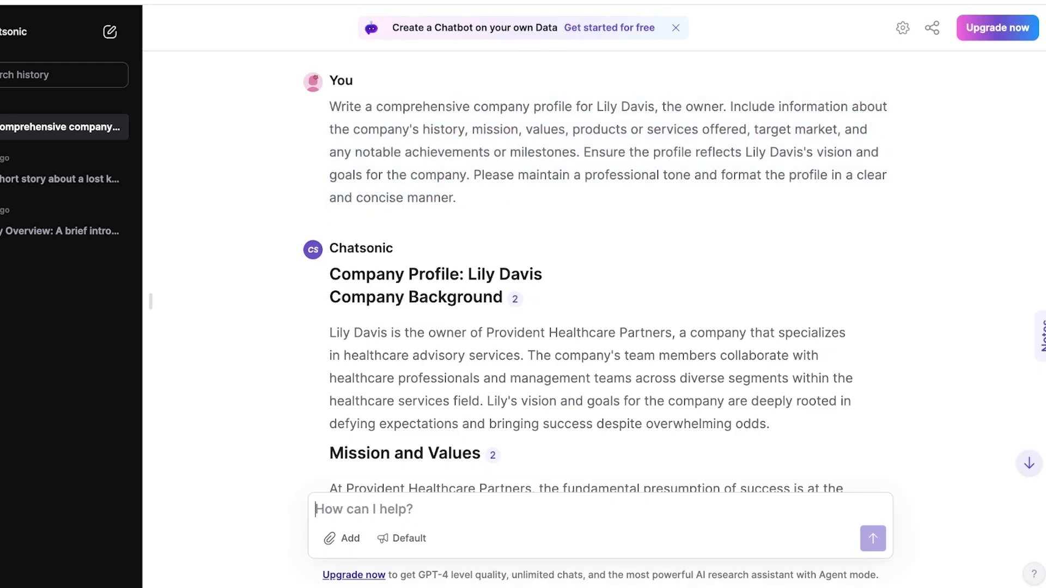
Paste the earlier prompt into the message box, then open Shopify's Online Store themes page
key("ctrl+v")
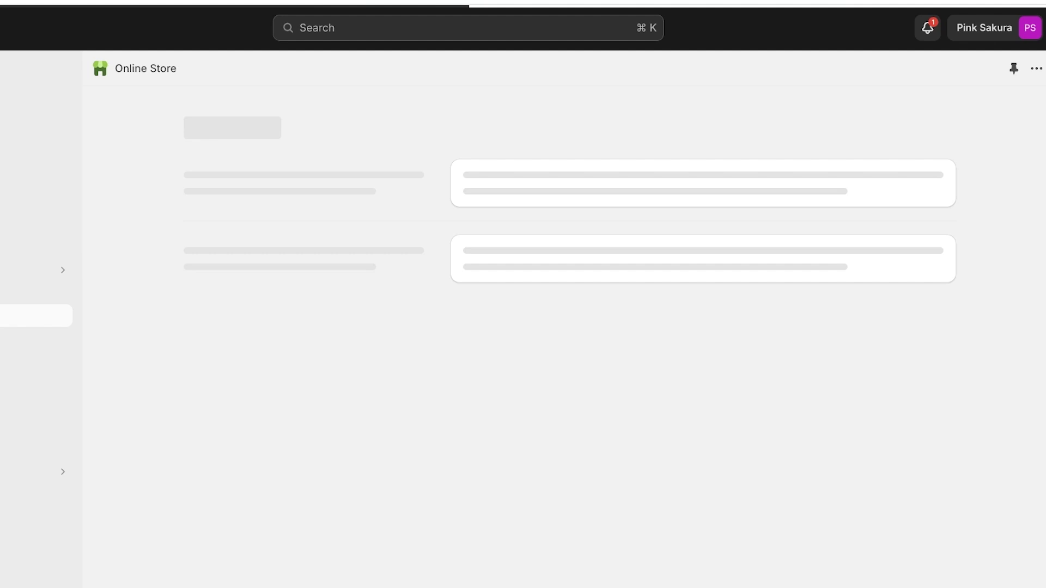
left_click(984, 27)
key("Escape")
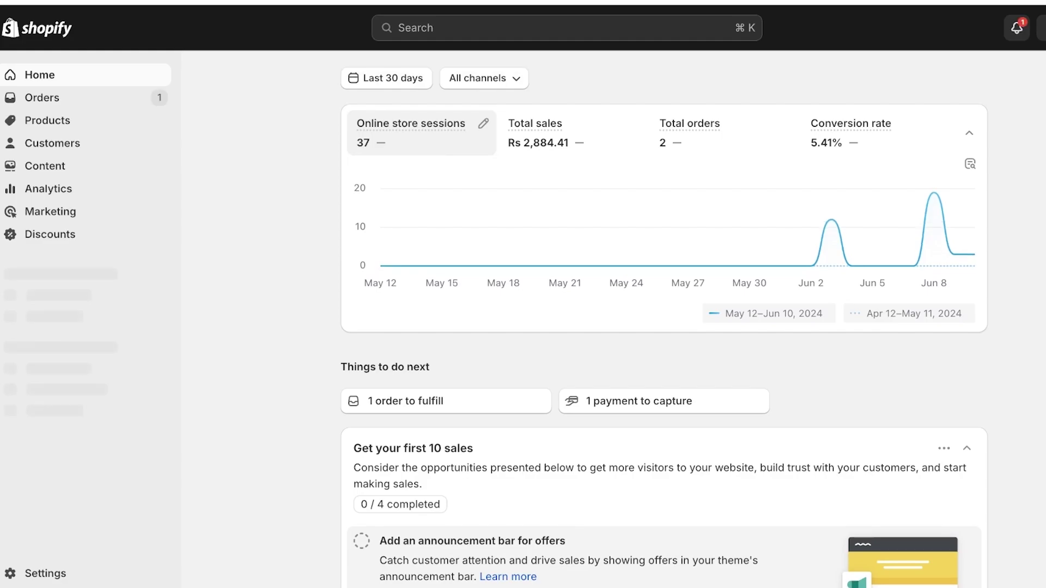
left_click(55, 293)
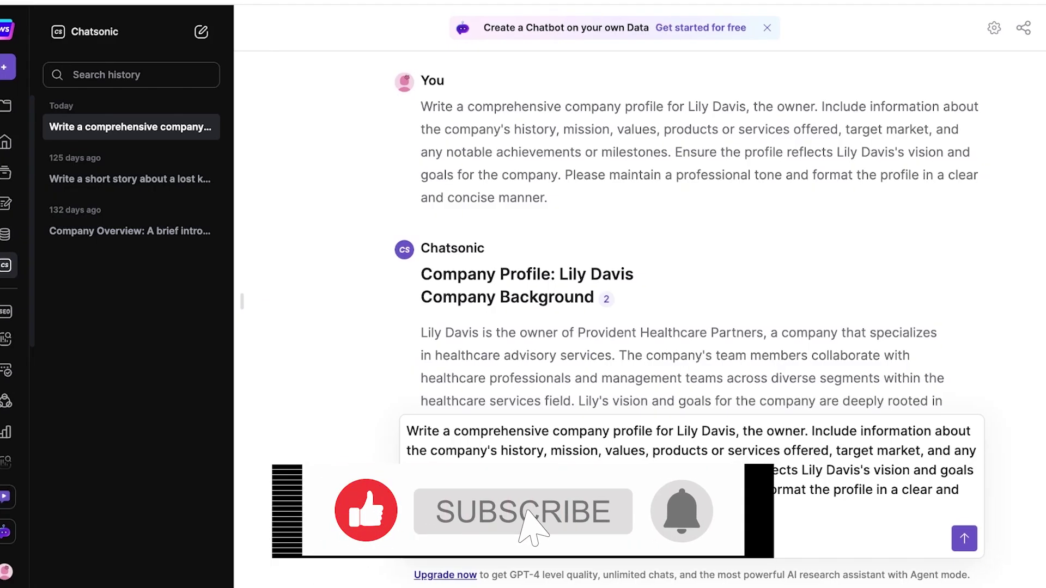
left_click_drag(623, 431, 681, 431)
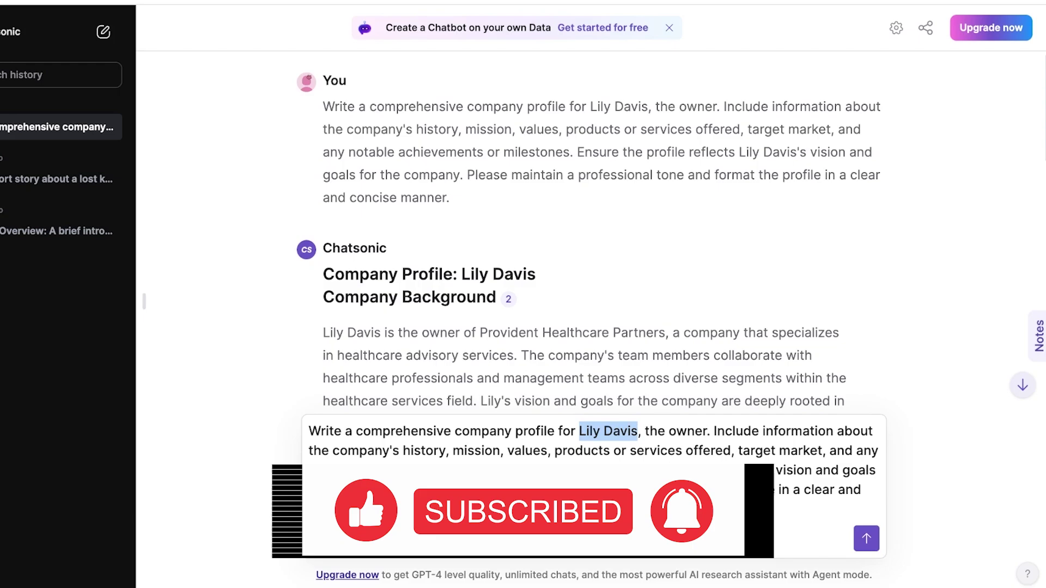
type("https://ruffled.site/")
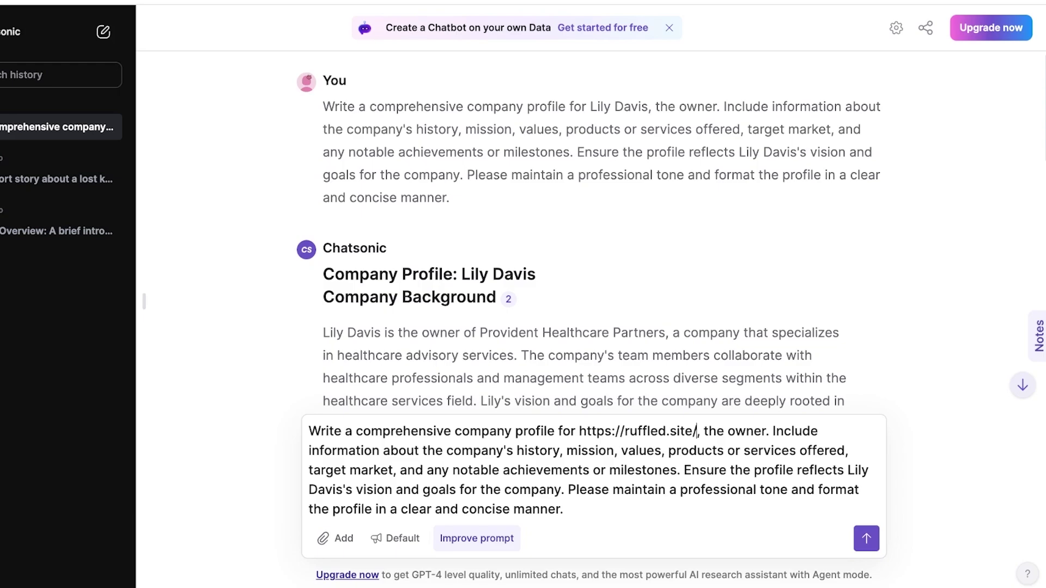
left_click_drag(848, 471, 355, 490)
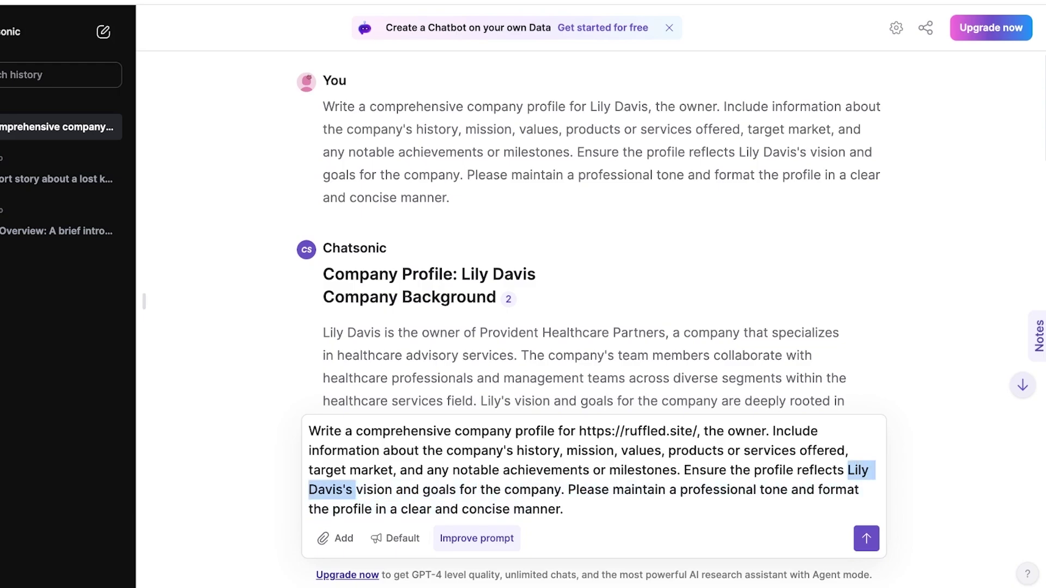
key("BackSpace")
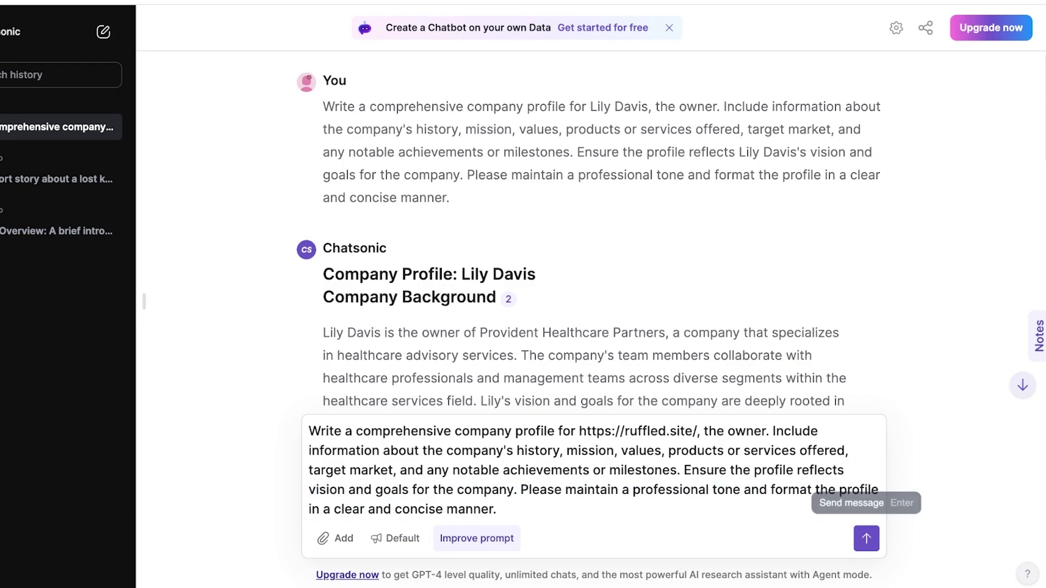
left_click(477, 538)
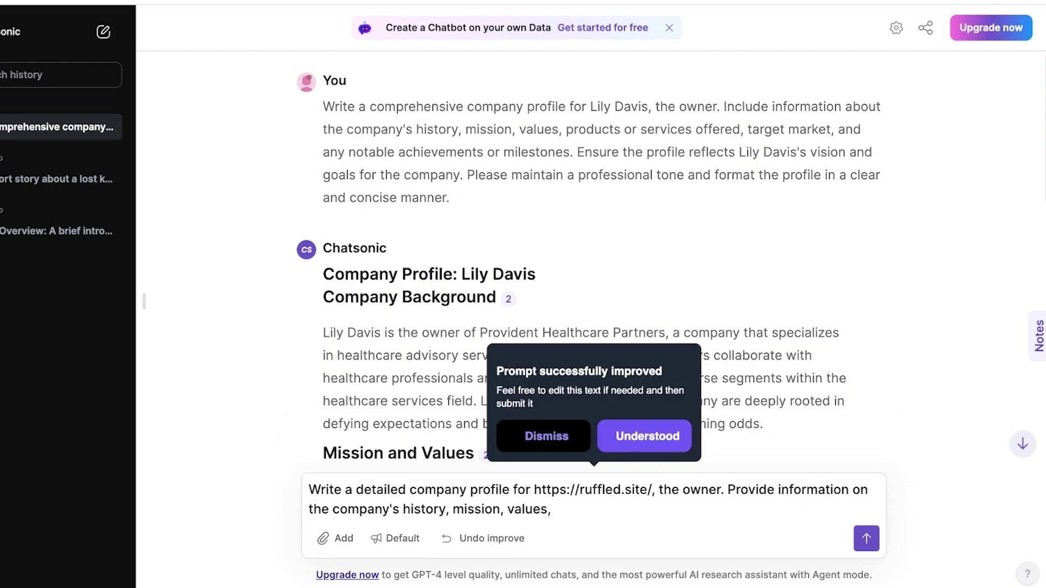
left_click(867, 538)
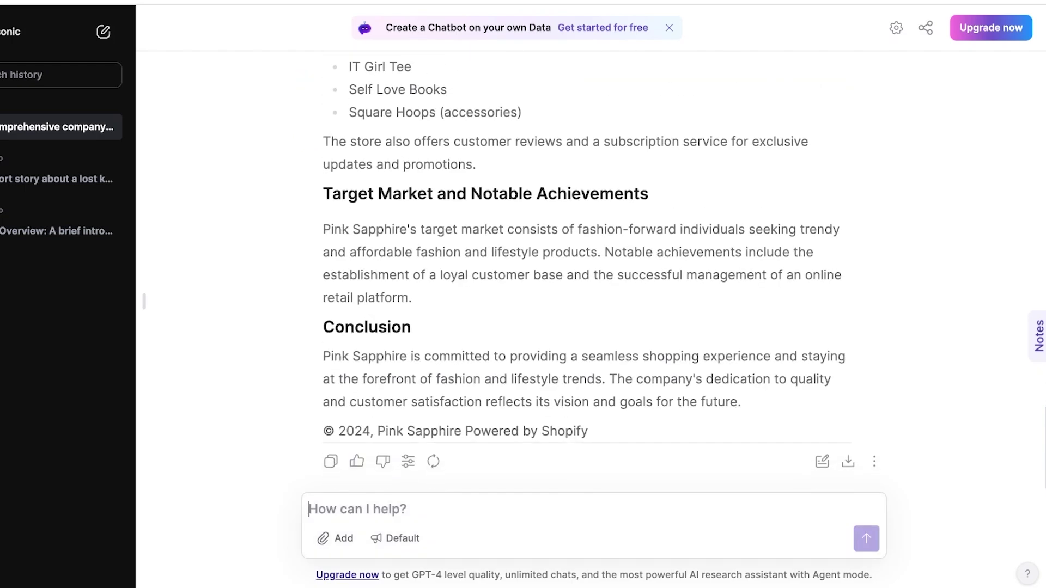
Scroll through the Pink Sapphire profile to review its mission, products and conclusion
scroll(583, 273, "up", 4)
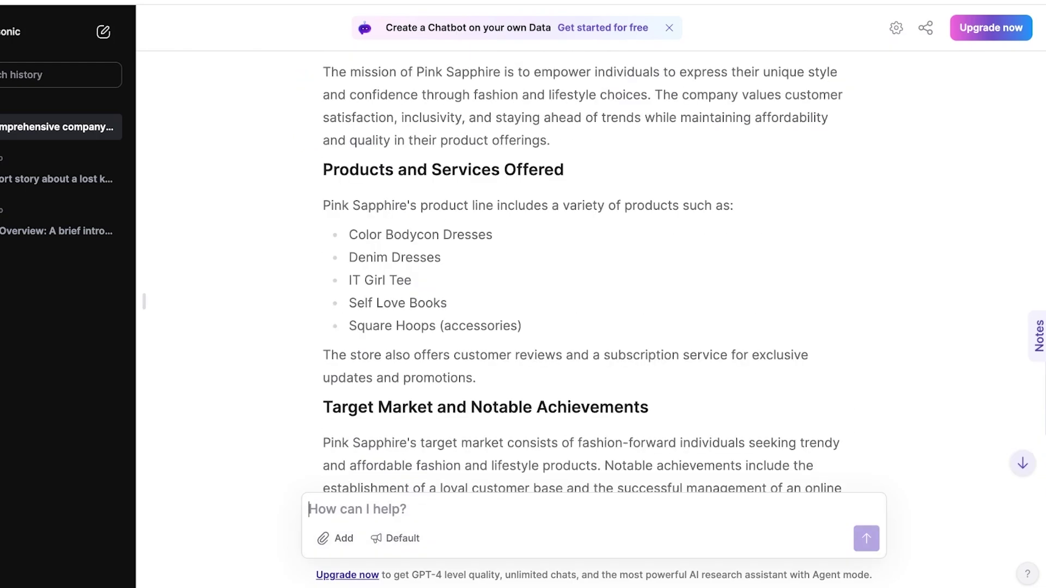
scroll(575, 273, "down", 3)
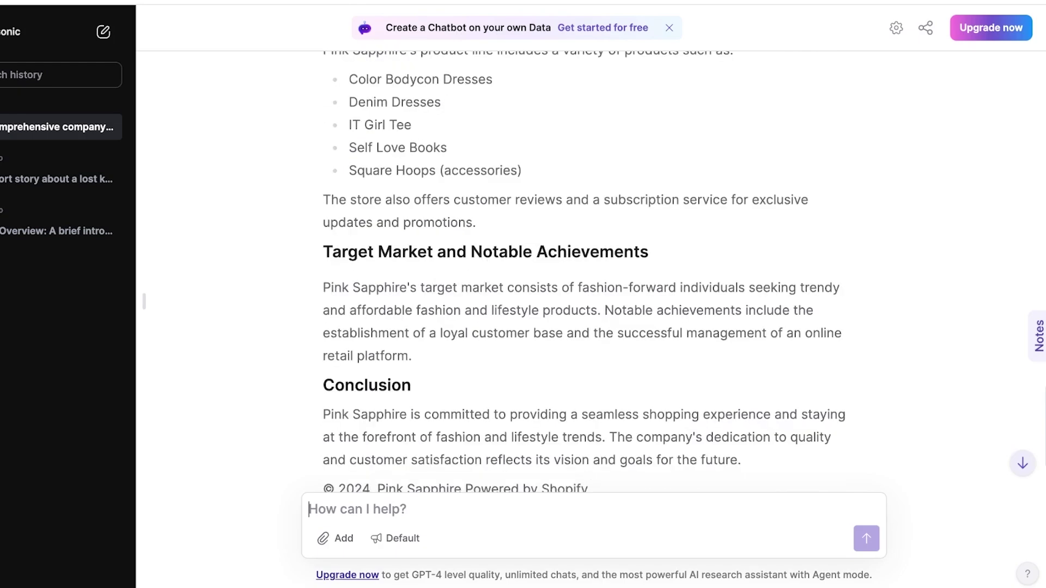
scroll(587, 272, "down", 2)
scroll(583, 272, "up", 20)
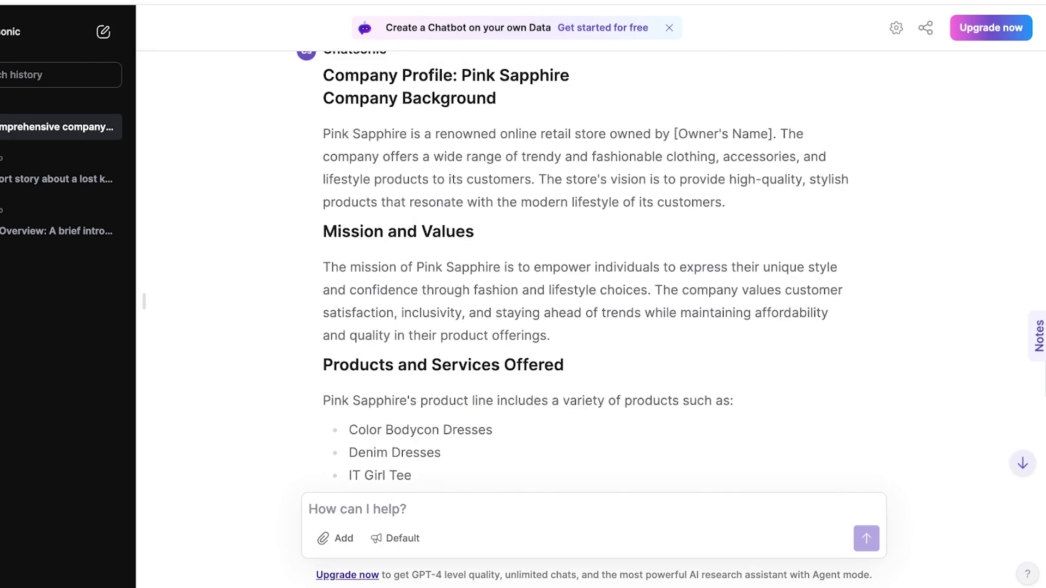
scroll(588, 273, "down", 20)
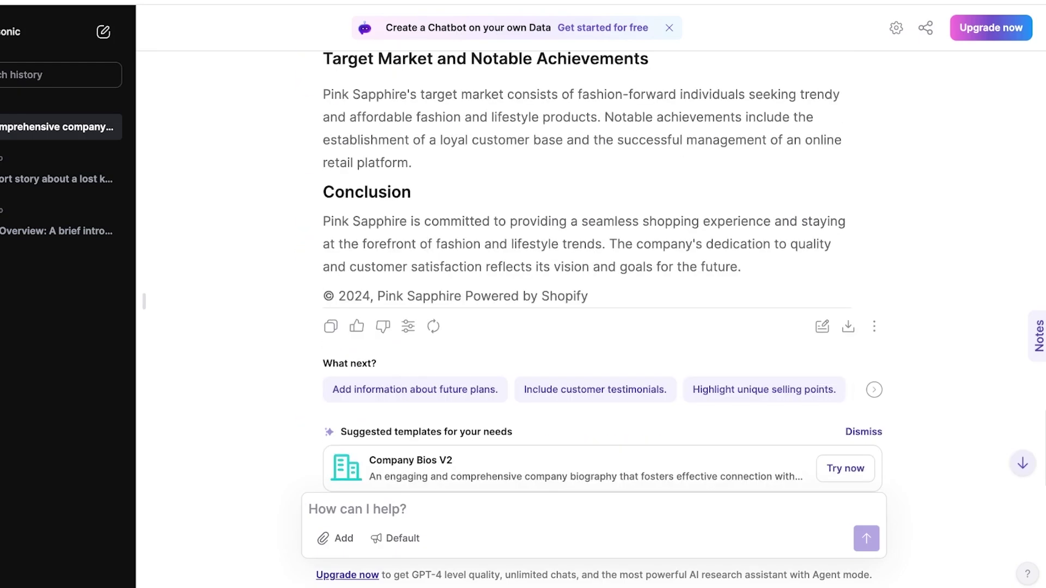
scroll(588, 272, "up", 7)
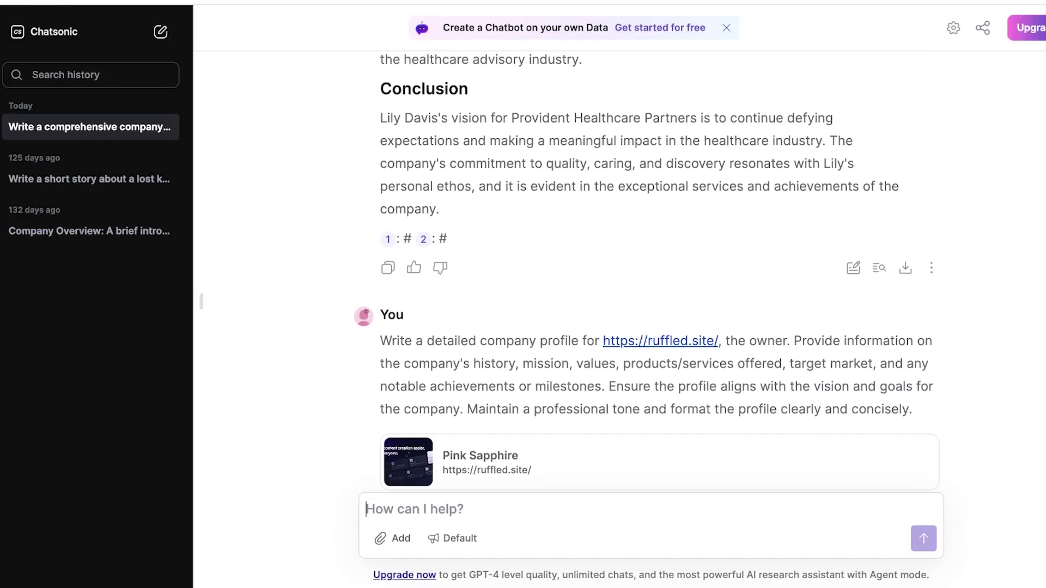
Reuse the profile prompt with khaadi.com in place of ruffled.site and send it
left_click_drag(381, 340, 912, 409)
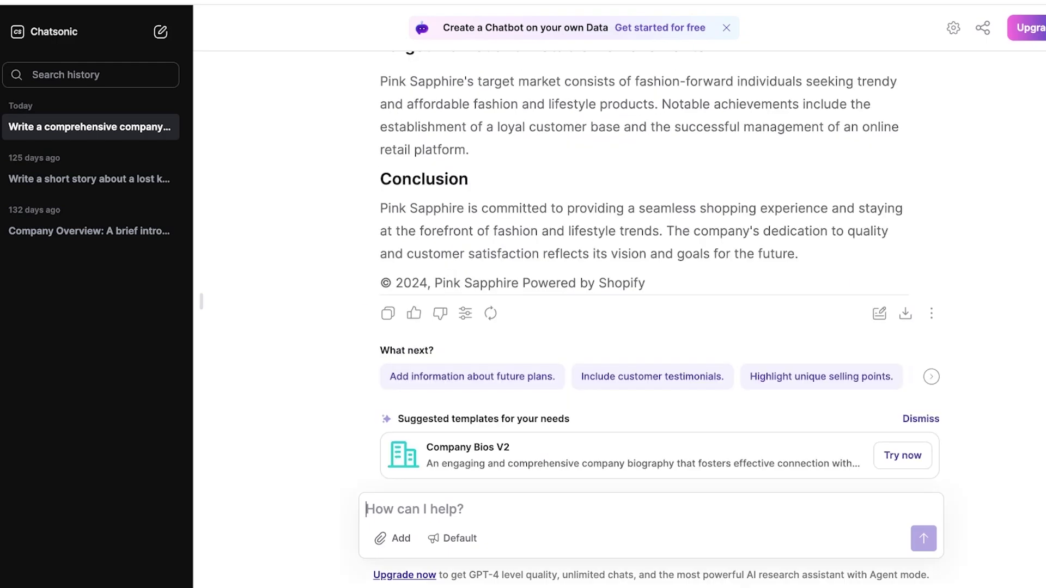
type("Write a detailed company profile for https://ruffled.site/, the owner. Provide information on the company's history, mission, values, products/services offered, target market, and any notable achievements or milestones. Ensure the profile aligns with the vision and goals for the company. Maintain a professional tone and format the profile clearly and concisely.")
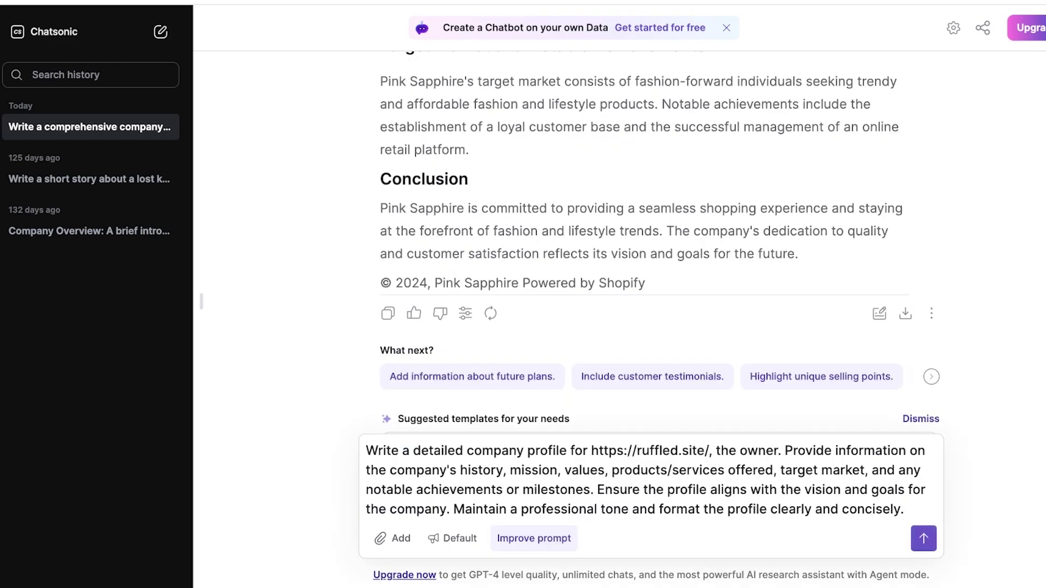
left_click(711, 450)
key("BackSpace")
key("BackSpace")
key("BackSpace")
key("BackSpace")
key("BackSpace")
key("BackSpace")
key("BackSpace")
key("BackSpace")
key("BackSpace")
key("BackSpace")
key("BackSpace")
key("BackSpace")
key("BackSpace")
key("BackSpace")
key("BackSpace")
key("BackSpace")
key("BackSpace")
key("BackSpace")
key("BackSpace")
key("BackSpace")
type("khaadi.com")
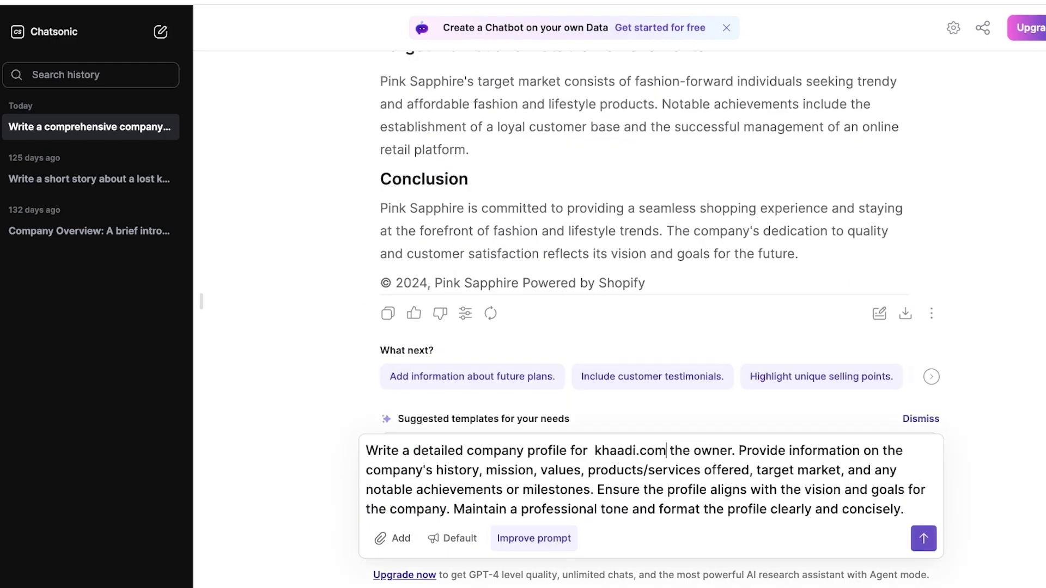
left_click(924, 538)
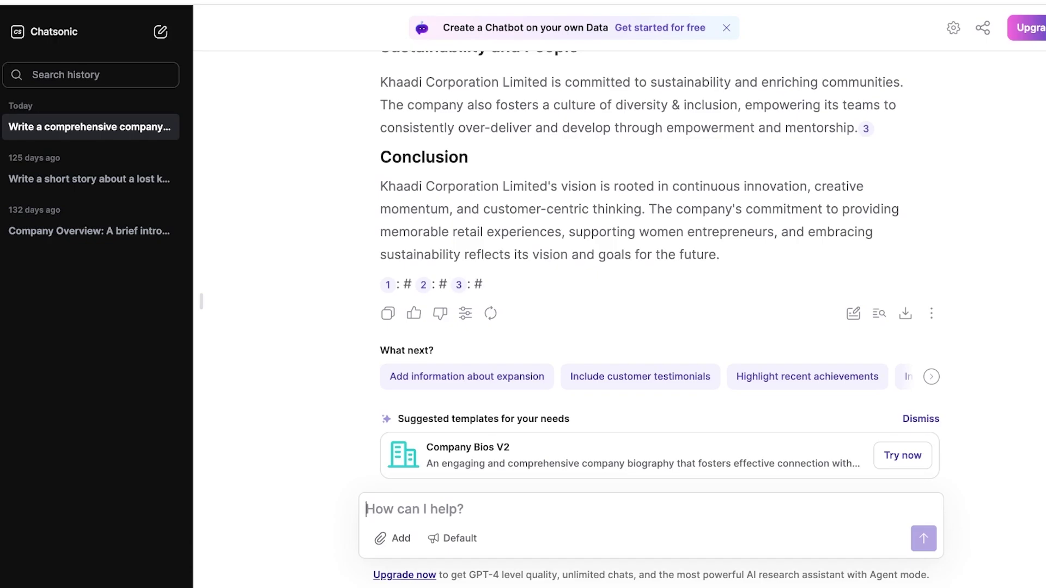
Open and close the attachment options next to the chat box
scroll(635, 273, "up", 5)
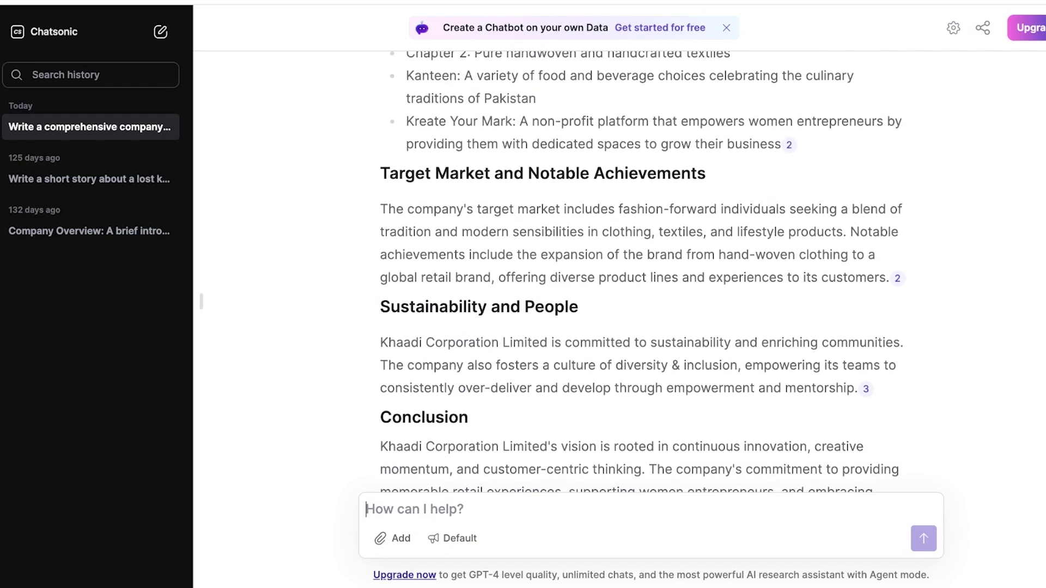
left_click(393, 539)
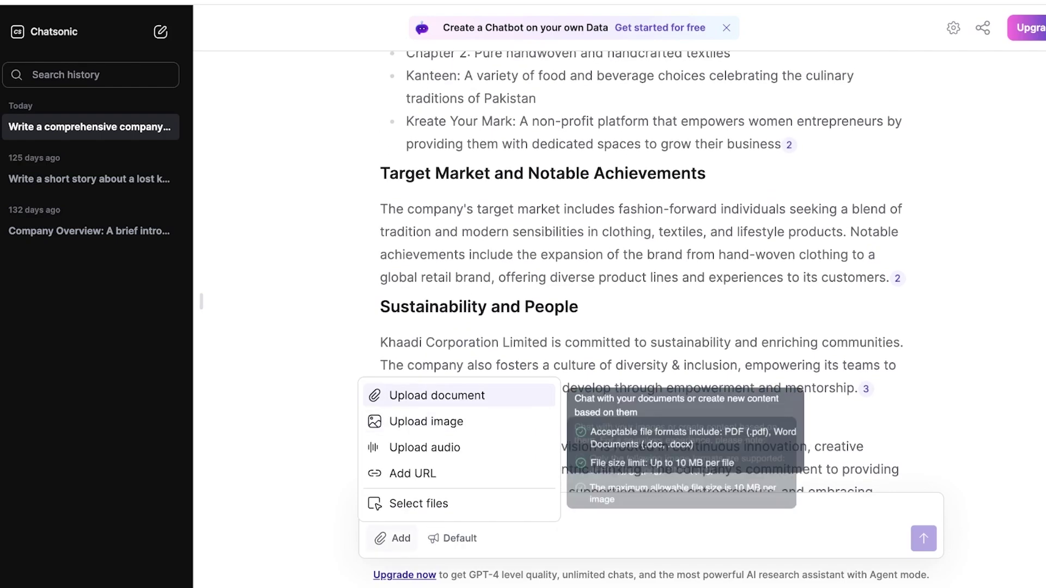
key("Escape")
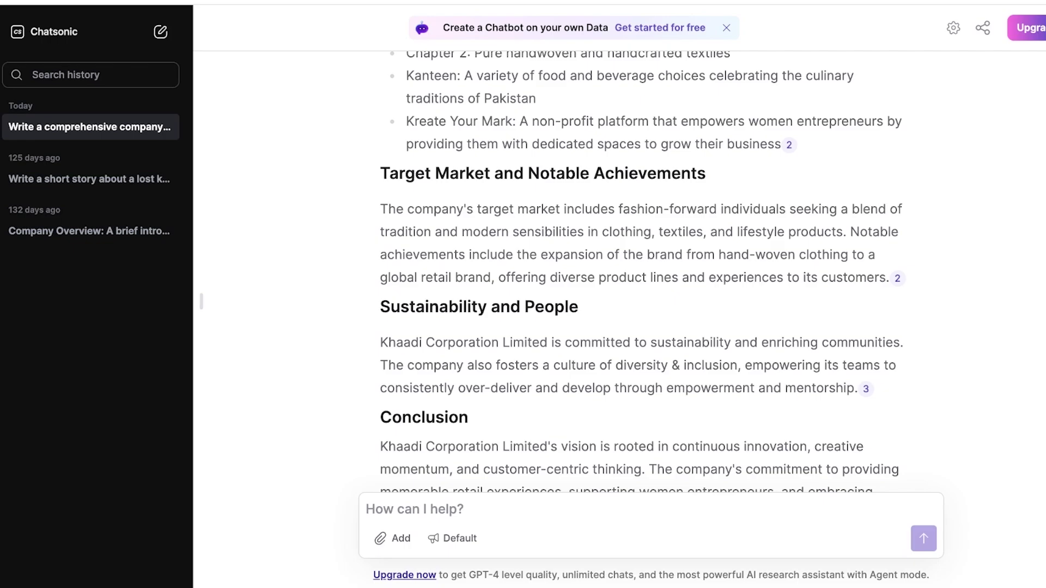
scroll(649, 272, "down", 5)
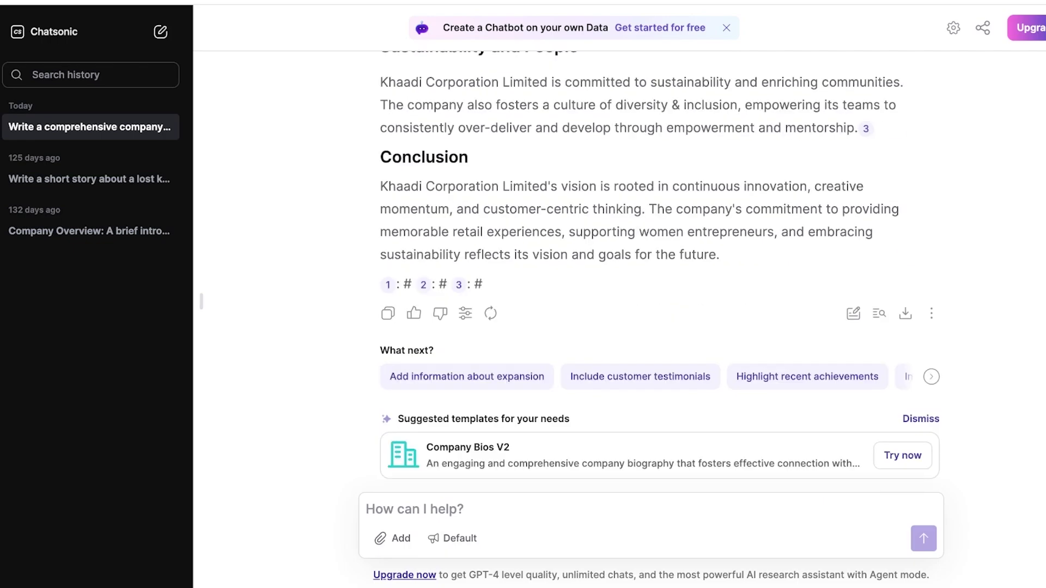
Ask Chatsonic 'can you generate a mood board for this company'
type("can you ")
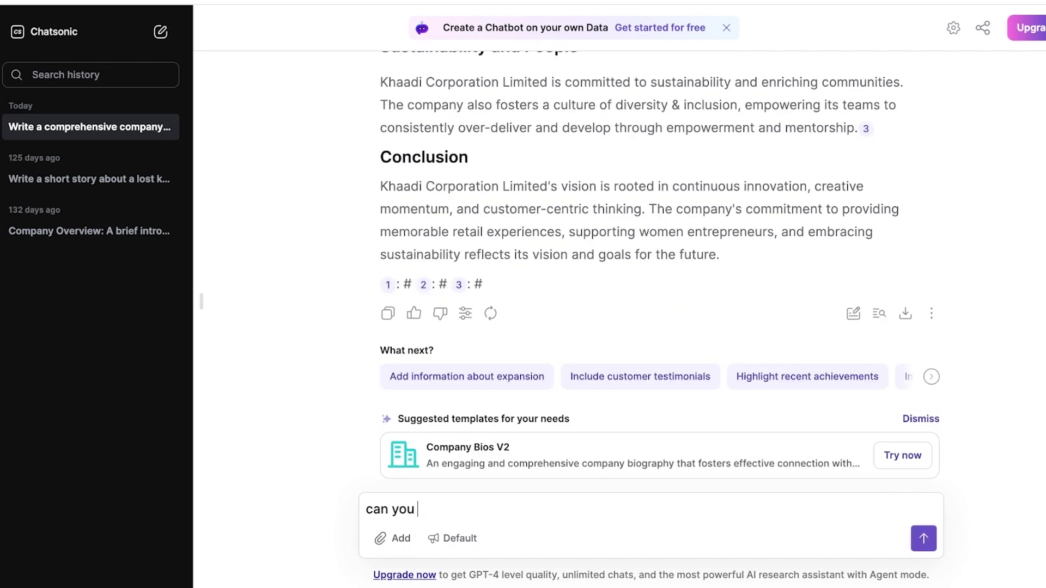
type("generate a mood")
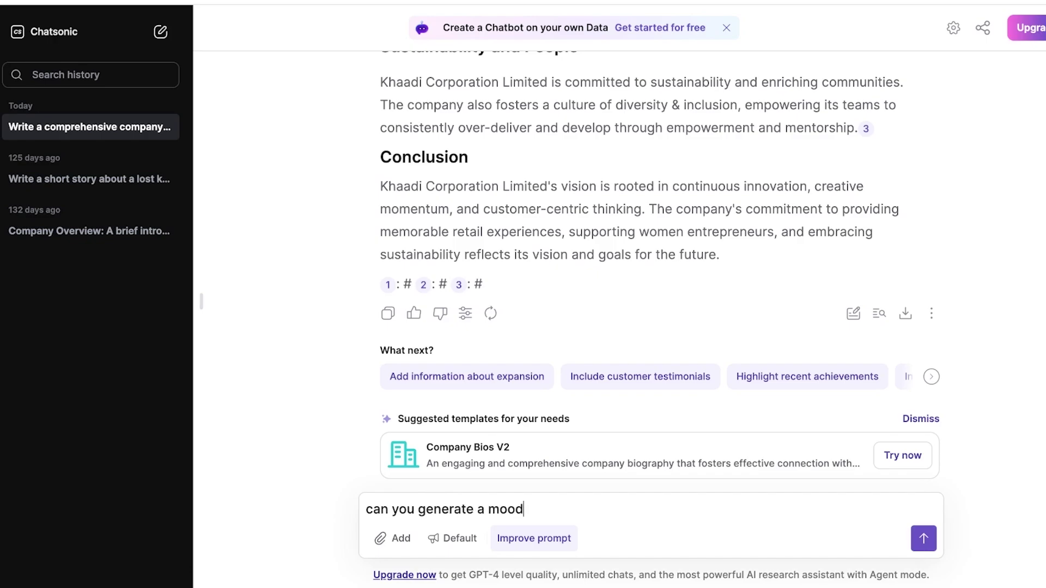
type(" board for this company")
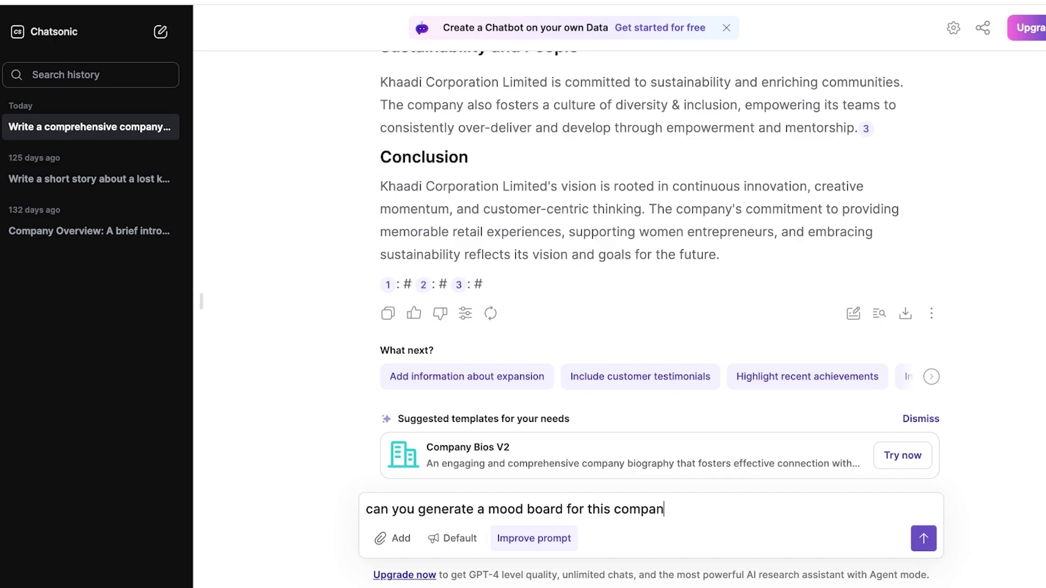
key("Return")
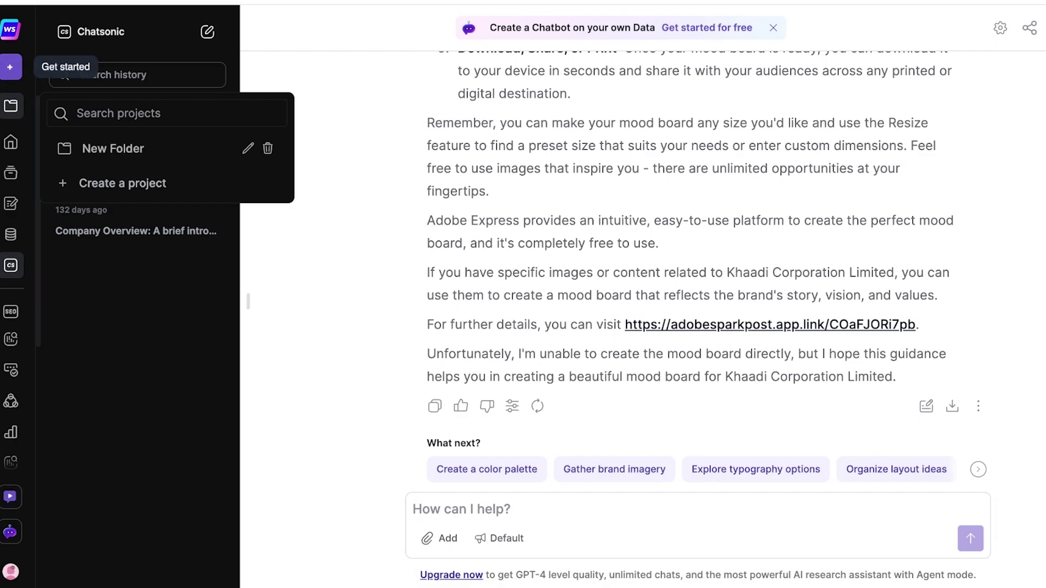
From the Writesonic home page, start a Chatsonic chat with the realistic image generation prompt
left_click(10, 67)
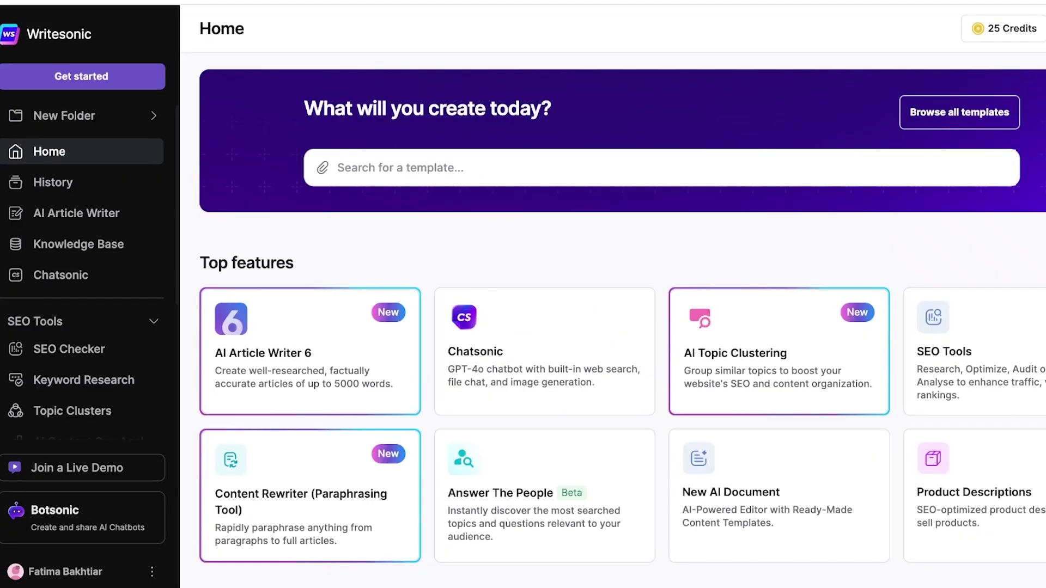
scroll(623, 307, "down", 4)
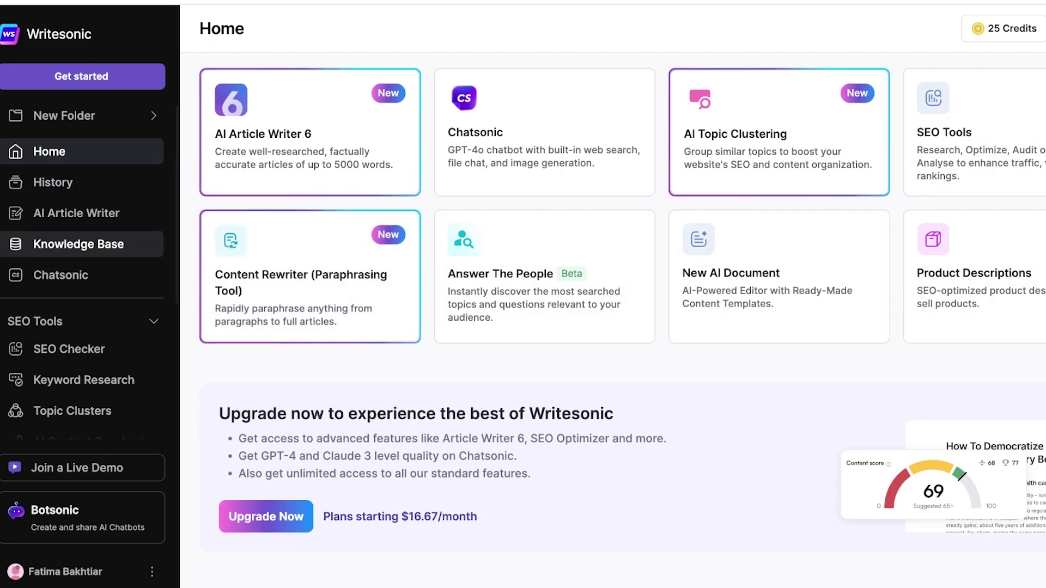
left_click(61, 275)
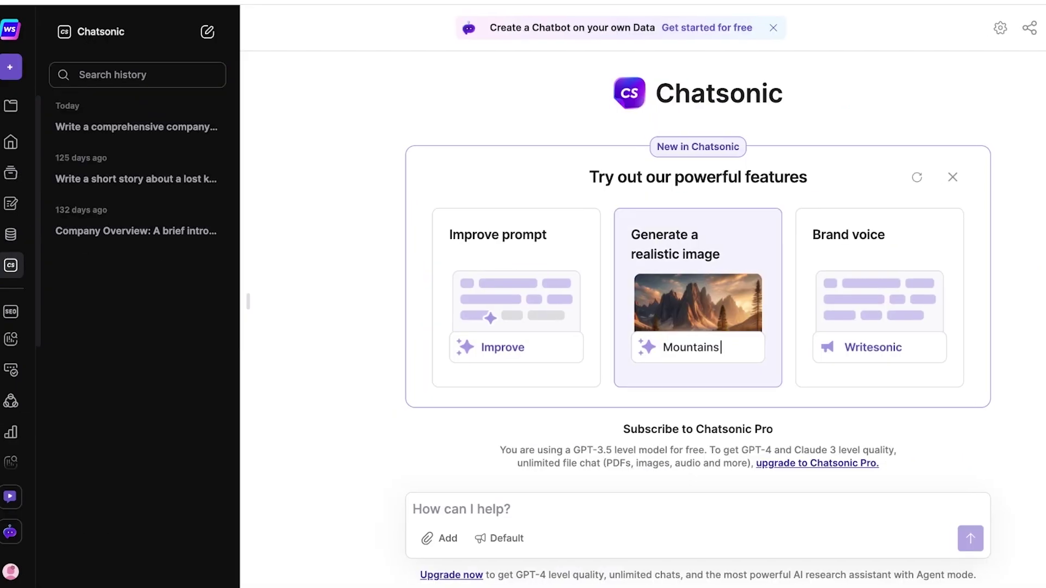
left_click(692, 284)
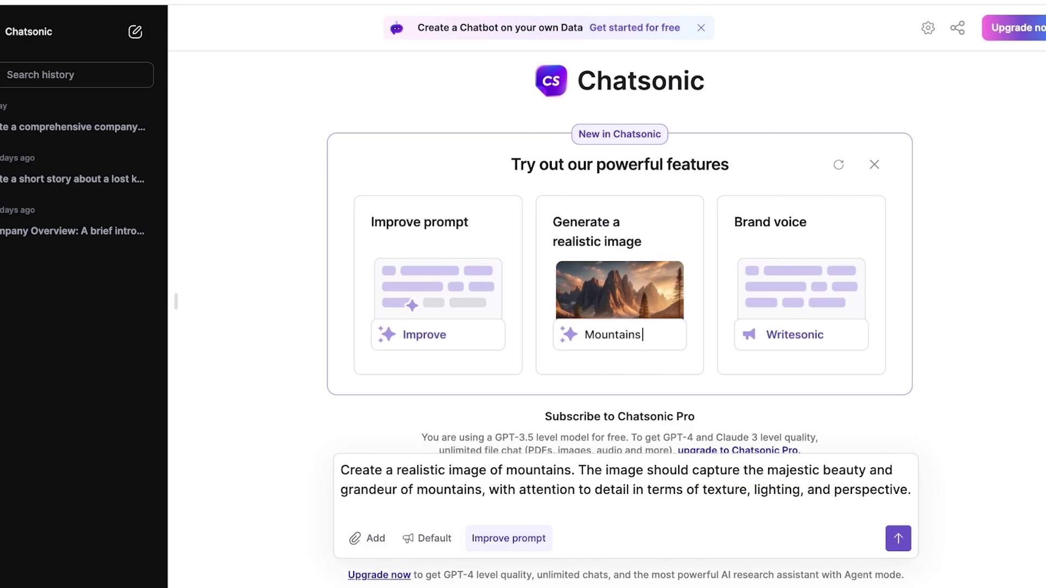
Replace the prompt's mountain description with 'mood board image of ruffled.site' and send it
left_click_drag(577, 470, 968, 470)
left_click_drag(867, 470, 883, 490)
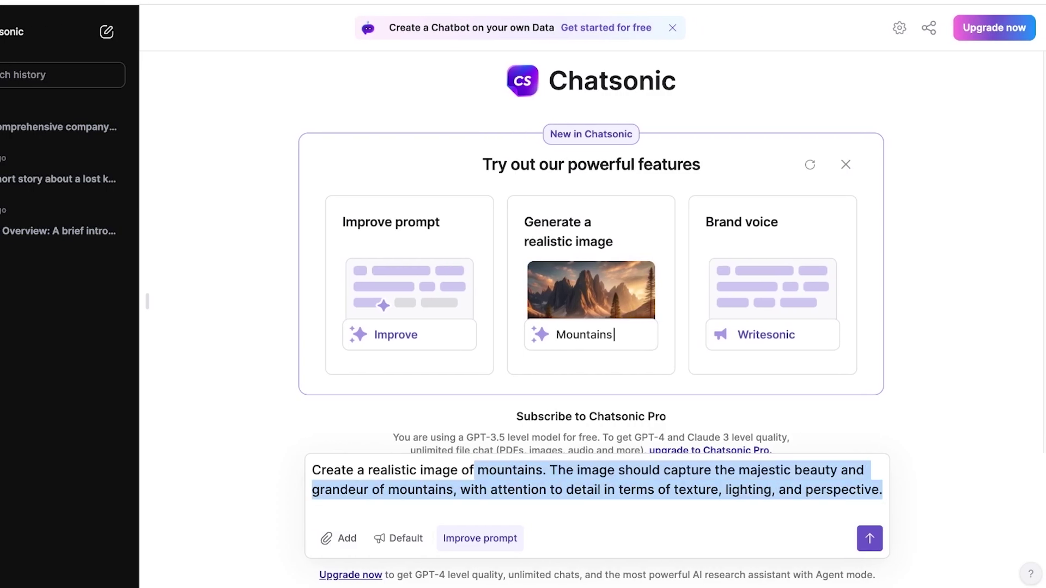
type("Write a detailed company profile for https://ruffled.site/, the owner. Provide information on the company's history, mission, values, products/services offered, target market, and any notable achievements or milestones. Ensure the profile aligns with the vision and goals for the company. Maintain a professional tone and format the profile clearly and concisely.")
left_click_drag(512, 510, 474, 431)
key("BackSpace")
key("BackSpace")
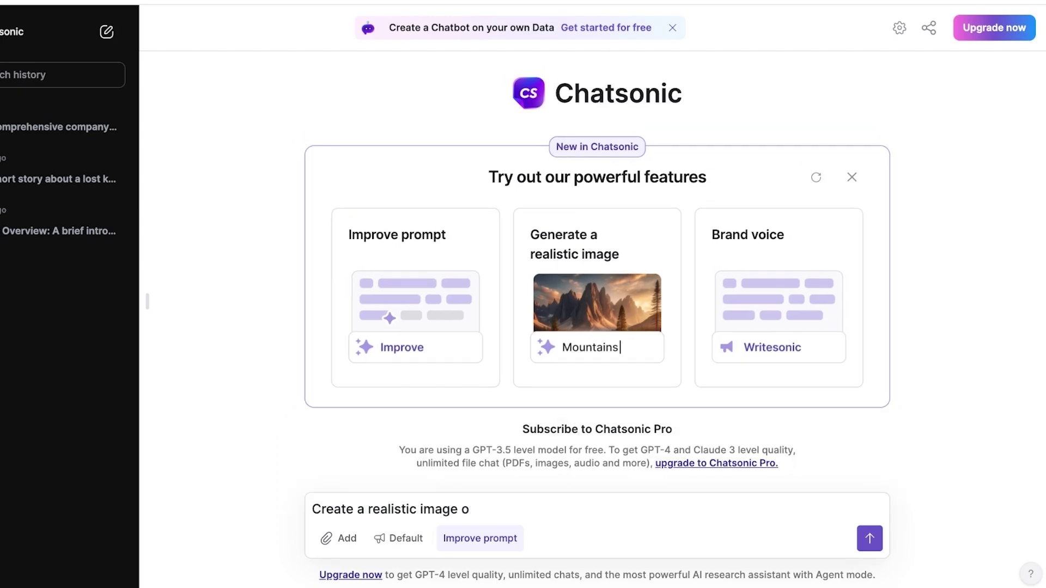
type("f my w")
key("BackSpace")
key("BackSpace")
key("BackSpace")
key("BackSpace")
key("BackSpace")
key("BackSpace")
key("BackSpace")
key("BackSpace")
type("mood board image of ru")
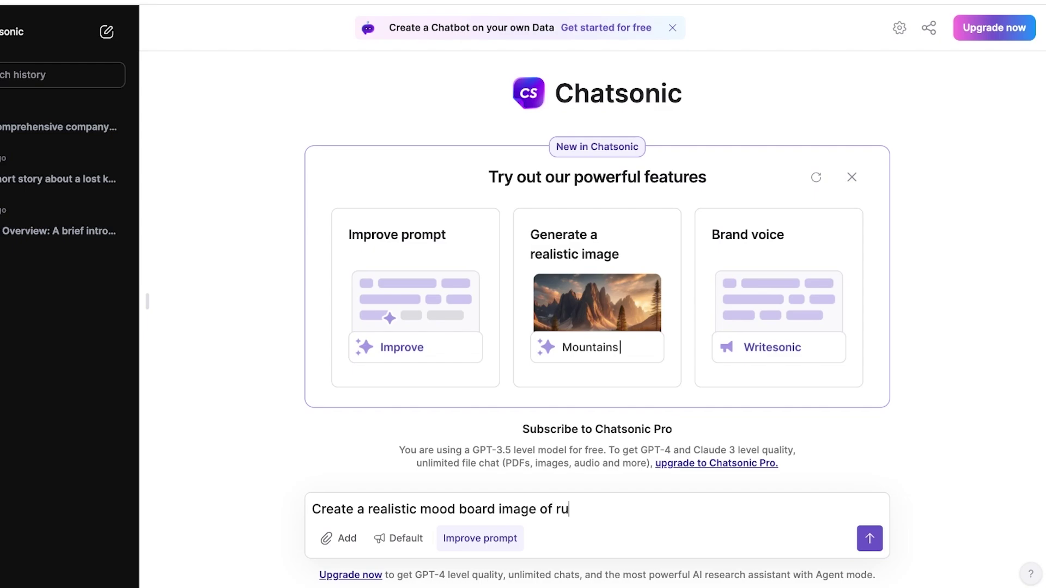
type("ffled.site")
key("Return")
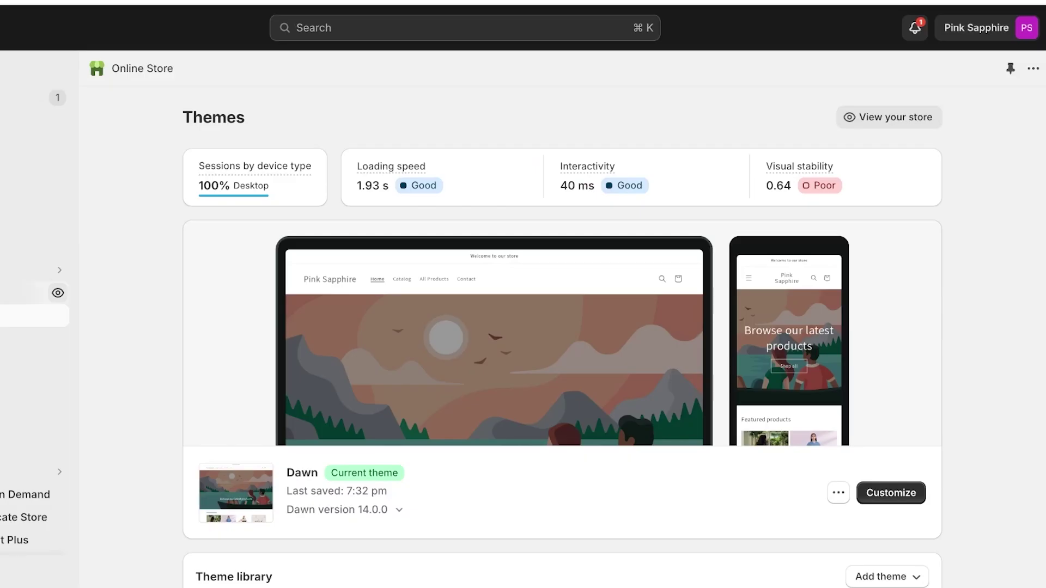
scroll(561, 294, "down", 6)
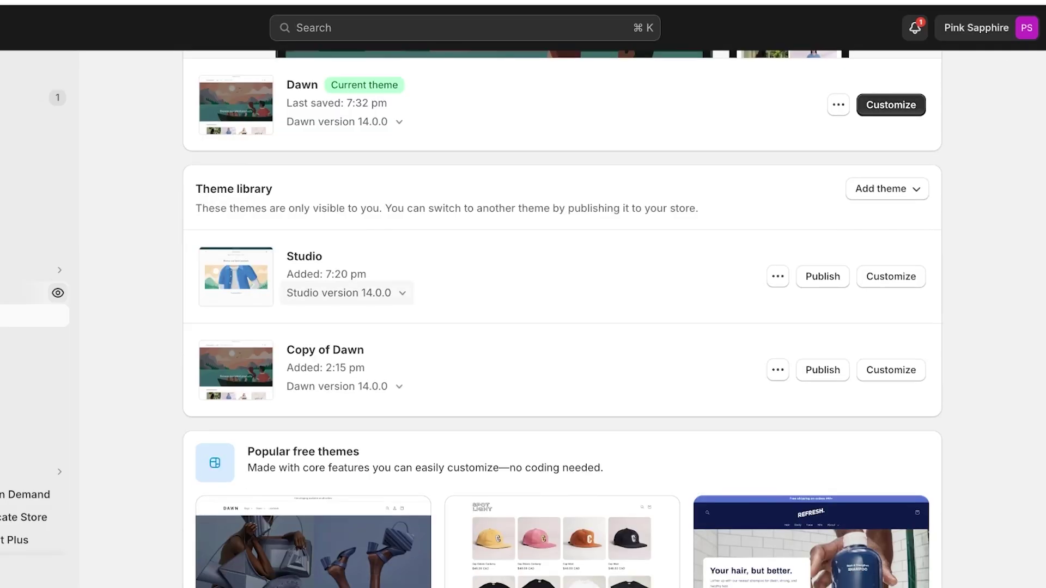
scroll(561, 294, "up", 7)
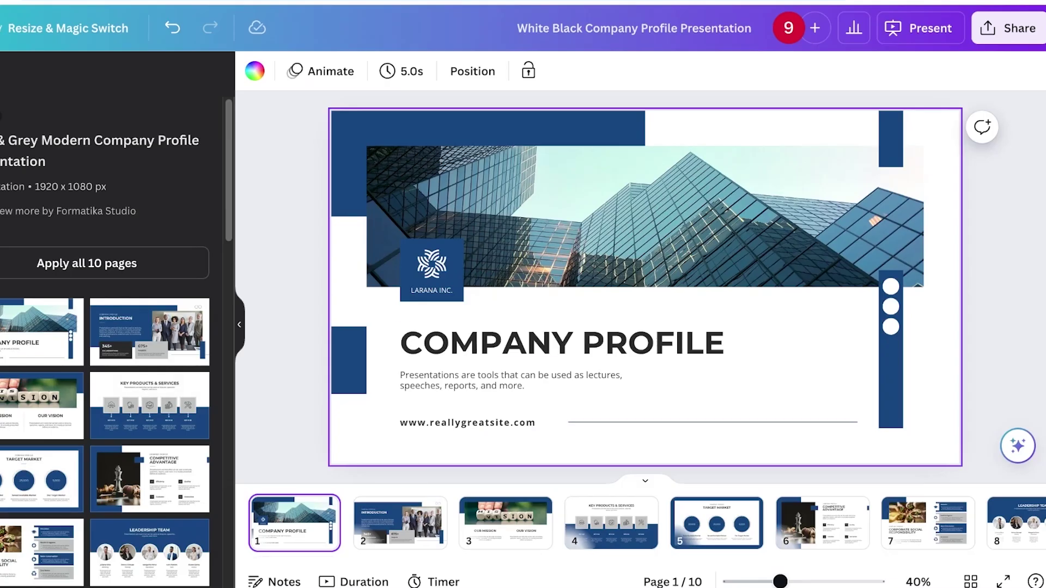
Return to Canva's Templates list and show the Layouts, then switch back to the Writesonic mood-board tab
scroll(109, 381, "down", 5)
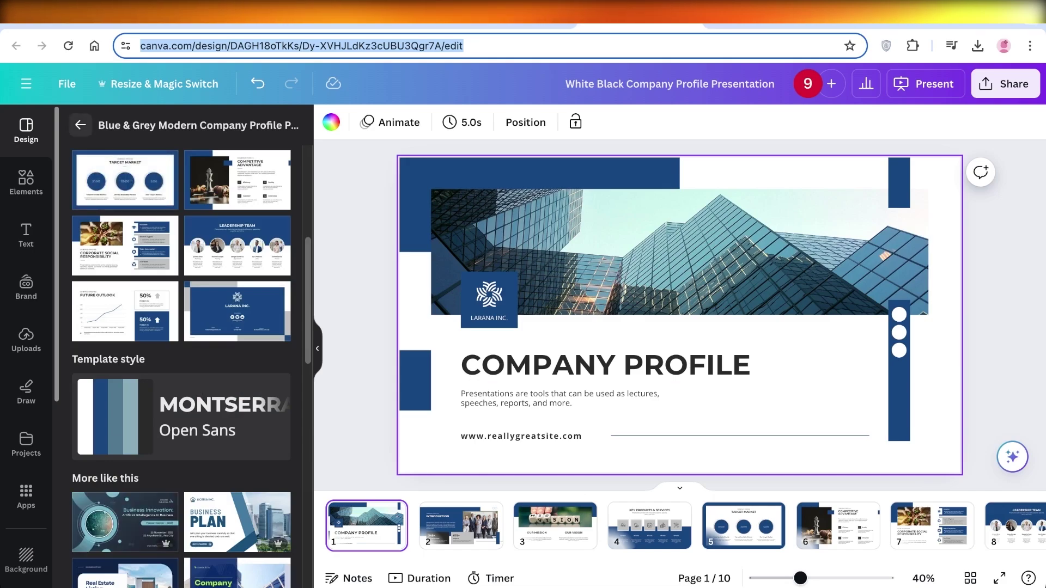
left_click(80, 125)
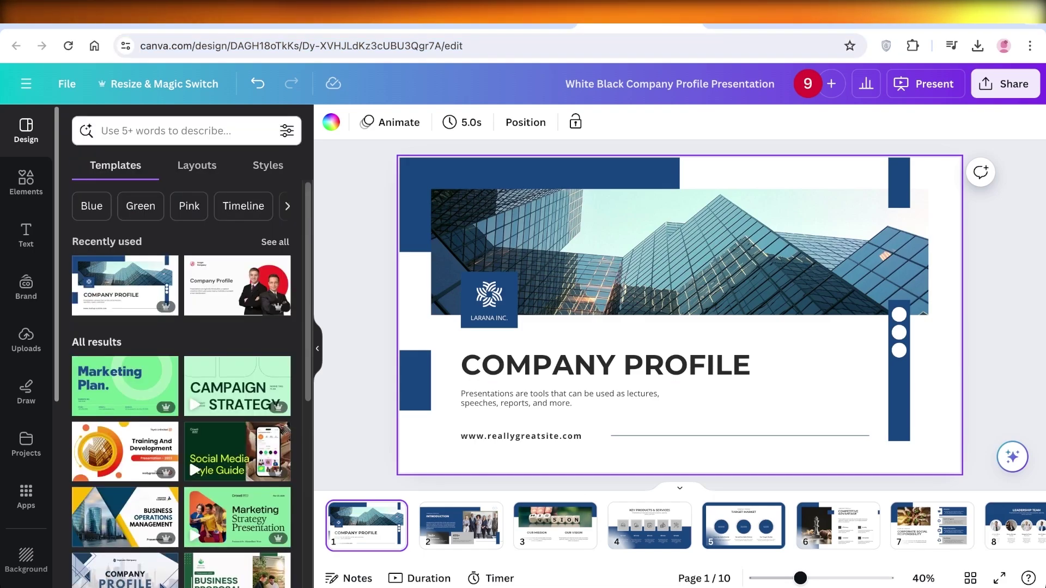
left_click(197, 166)
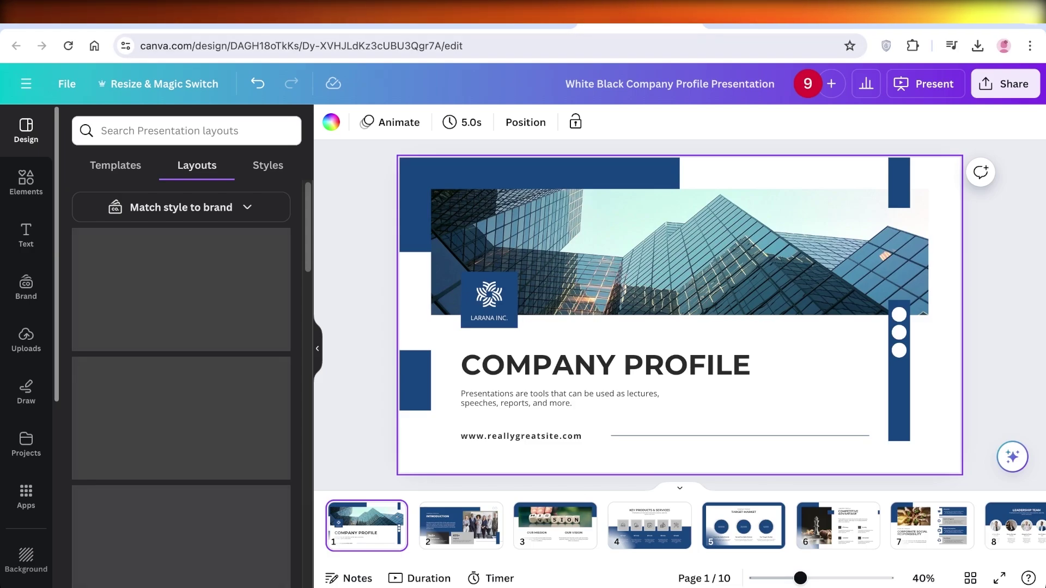
key("ctrl+Tab")
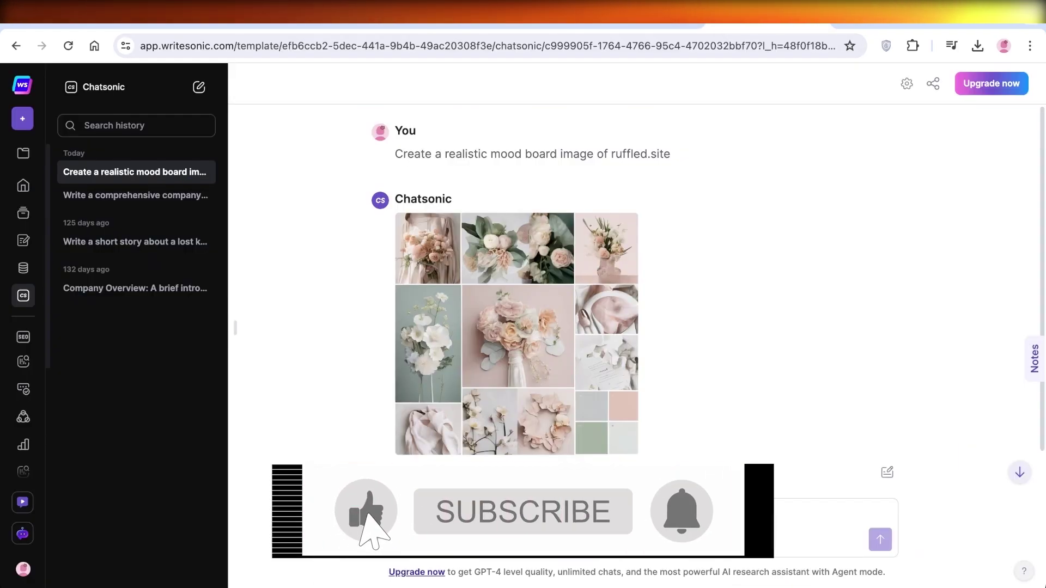